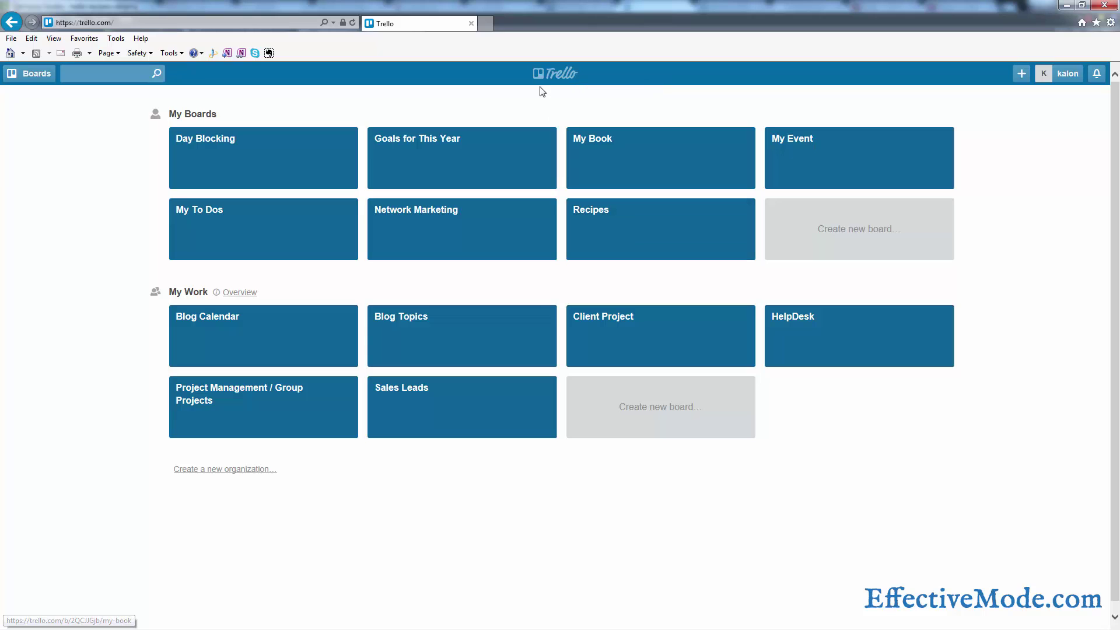
Open the Recipes board with its New Recipes, To Try This Week, Favorites and Didn't Like lists
click(611, 227)
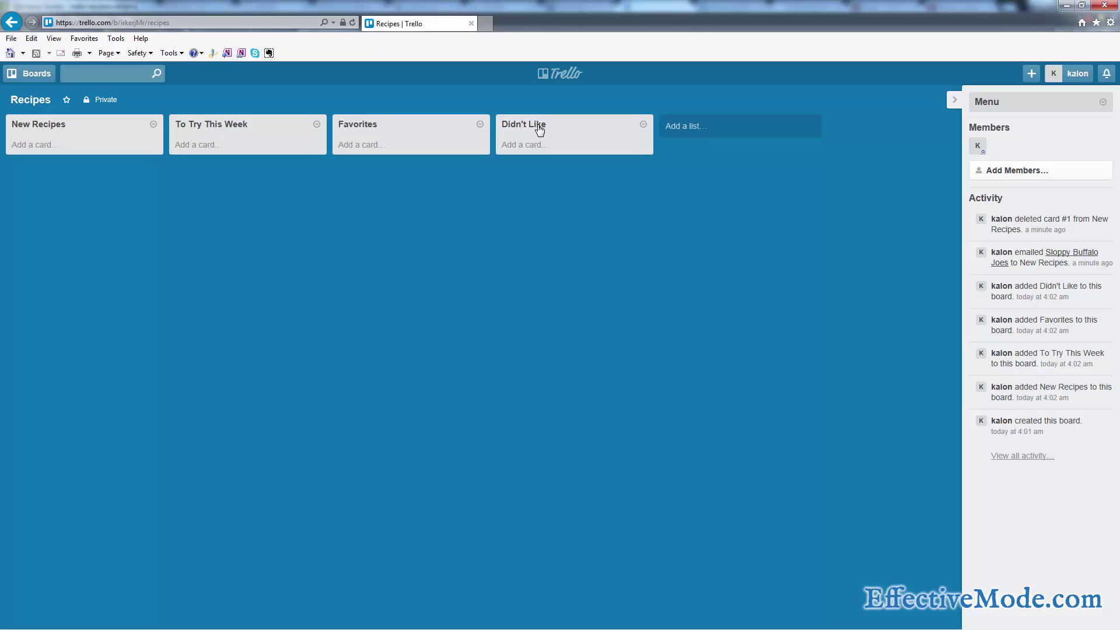
Add a card titled 'Tabouleh' to the New Recipes list
click(26, 149)
text(Ta)
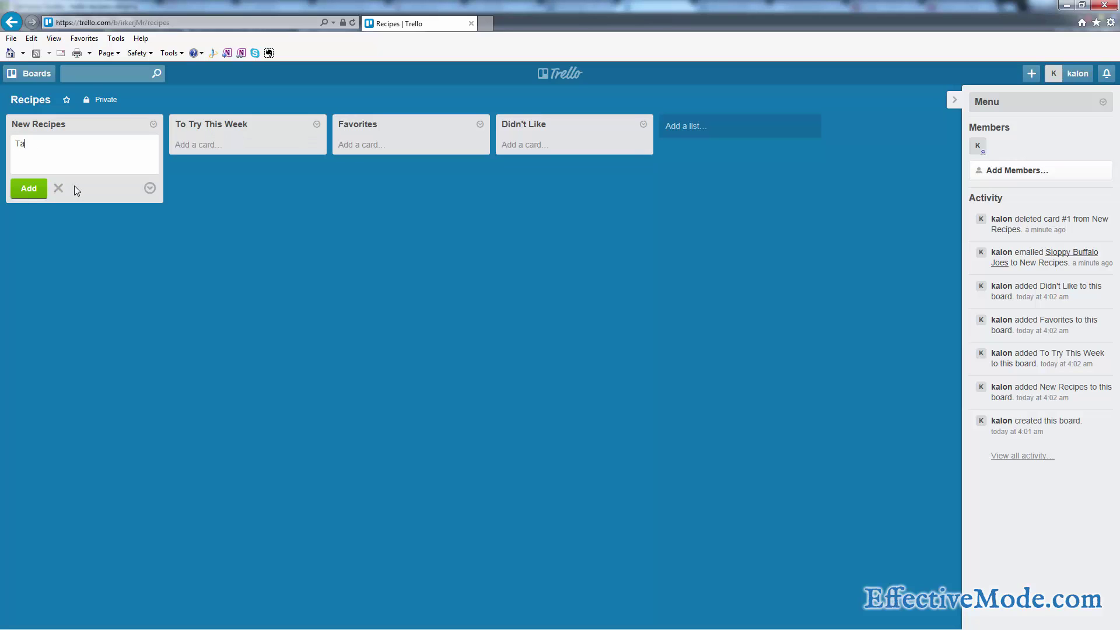
text(bouleh)
key(Return)
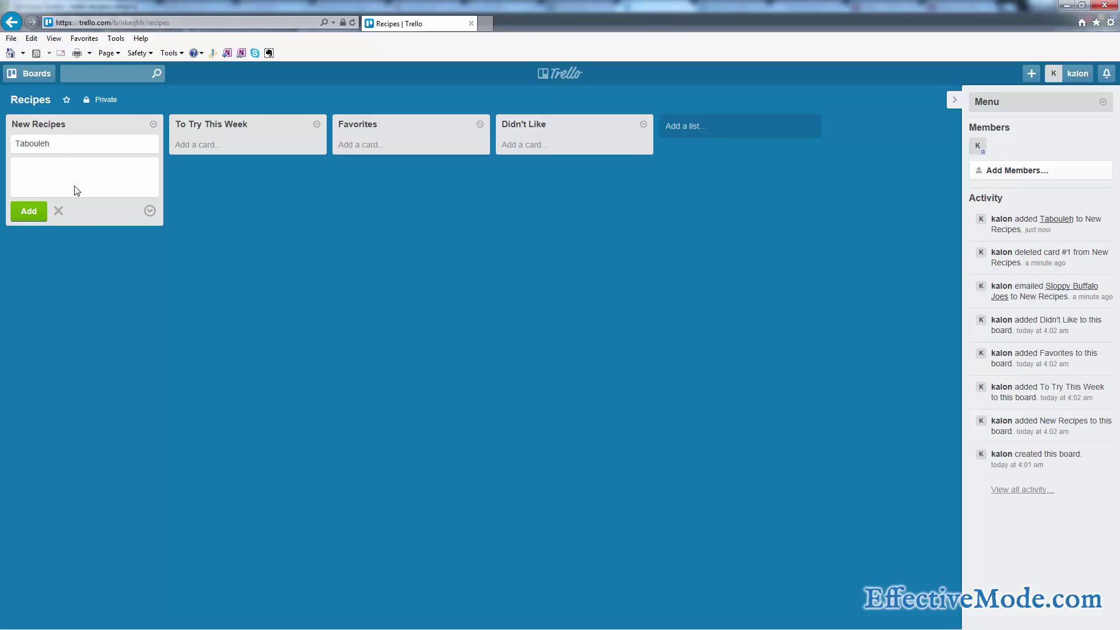
Start the Tabouleh card's description with bunches of parsley, lemons and tomatoes
click(63, 150)
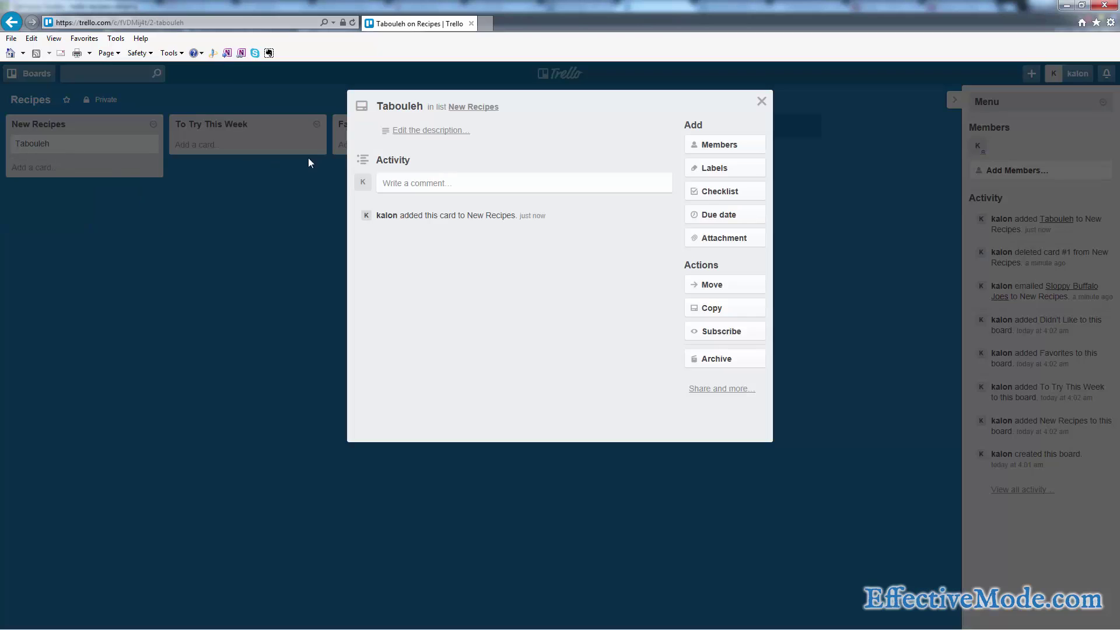
click(438, 138)
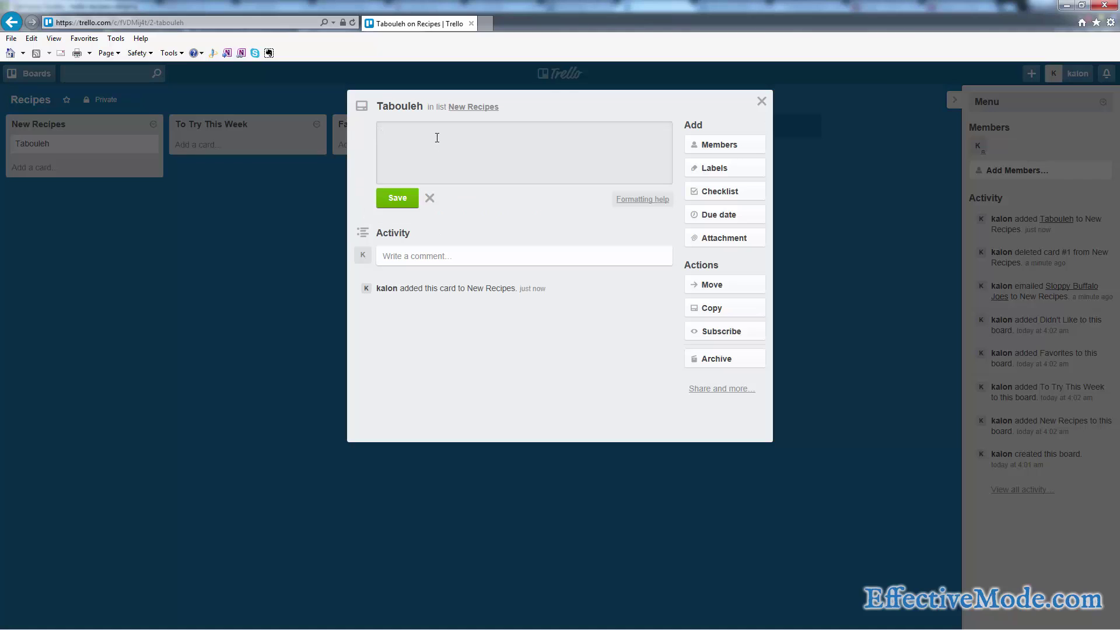
text(@ bunches)
key(Delete)
text(2)
key(End)
text(parsel)
text(ey)
text(3 lemo)
text(ns)
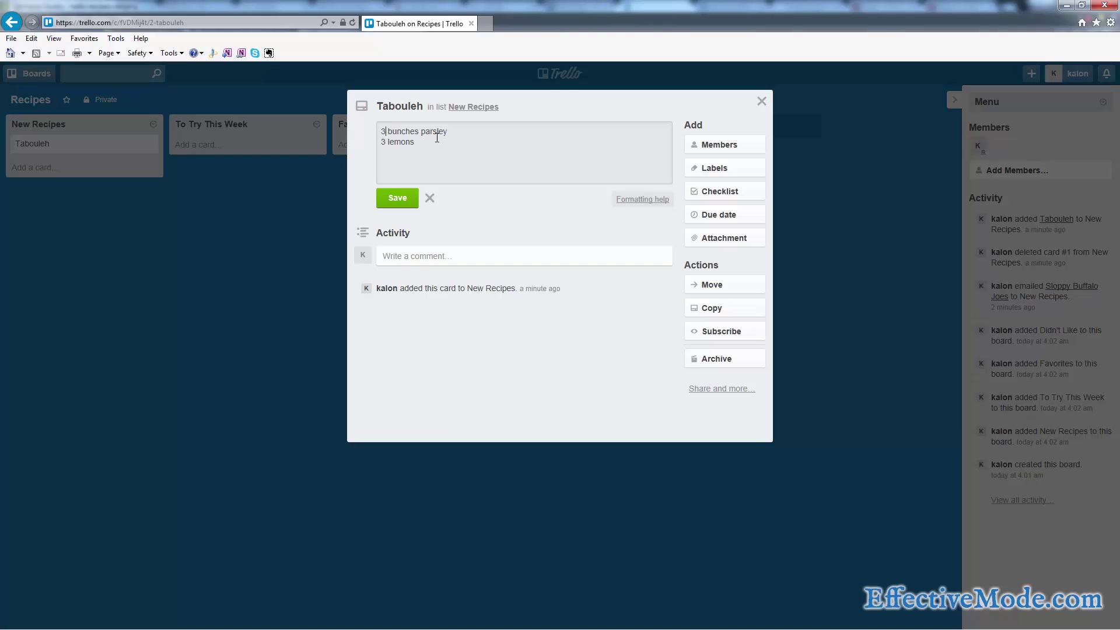
text(3)
key(ctrl+End)
key(Return)
text(2 tomatoes)
Finish the ingredient list with 1 cup bulgar wheat, olive oil, salt and pepper, and save it
key(BackSpace)
key(BackSpace)
key(BackSpace)
text(s pars)
key(Return)
text(1c)
text( cup bulg)
text(ar wheat)
text(olive oil)
key(Return)
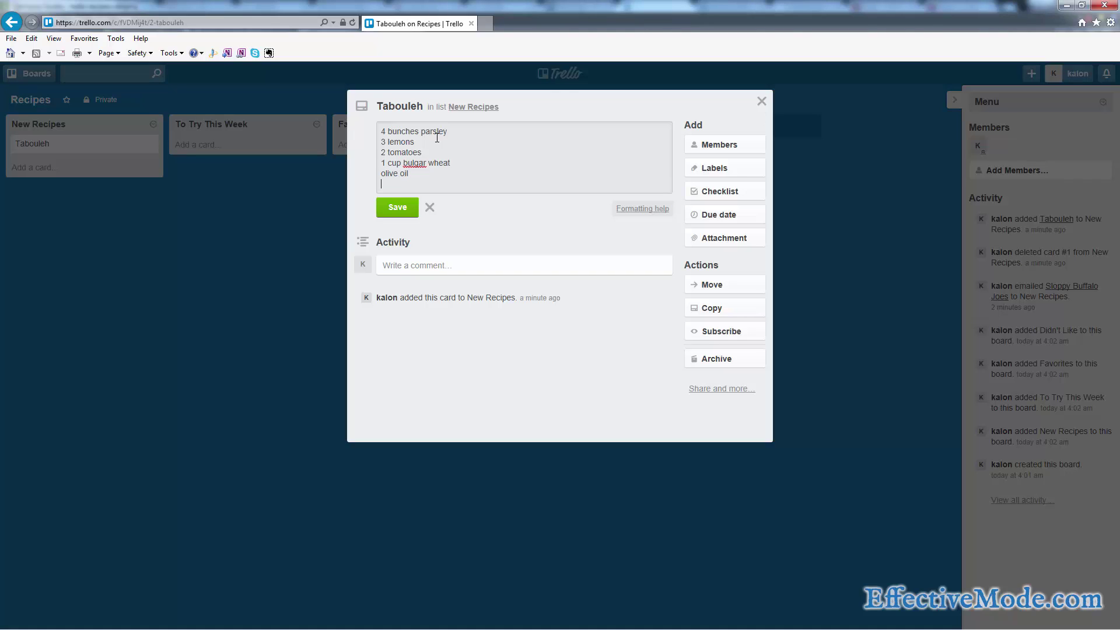
text(salt)
key(Return)
text(p)
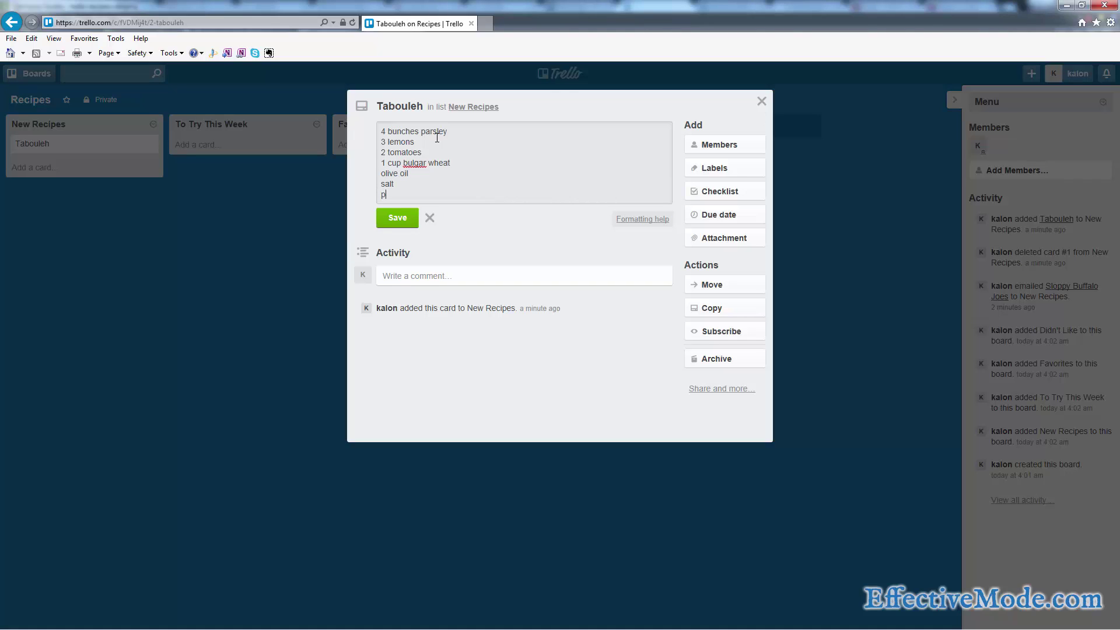
text(epper)
key(Return)
key(Return)
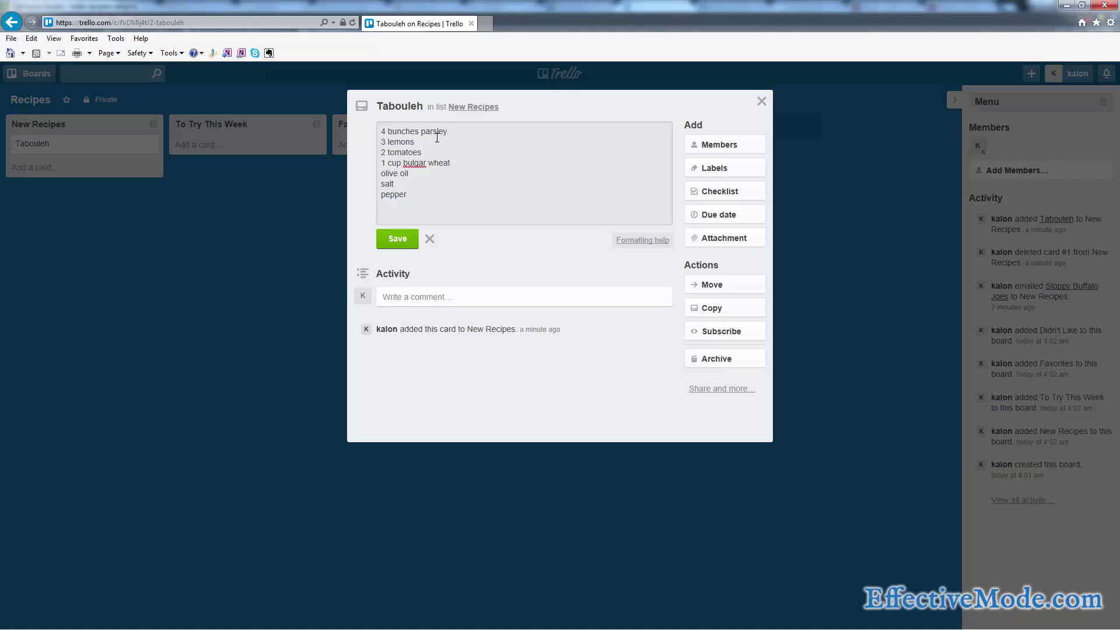
click(412, 242)
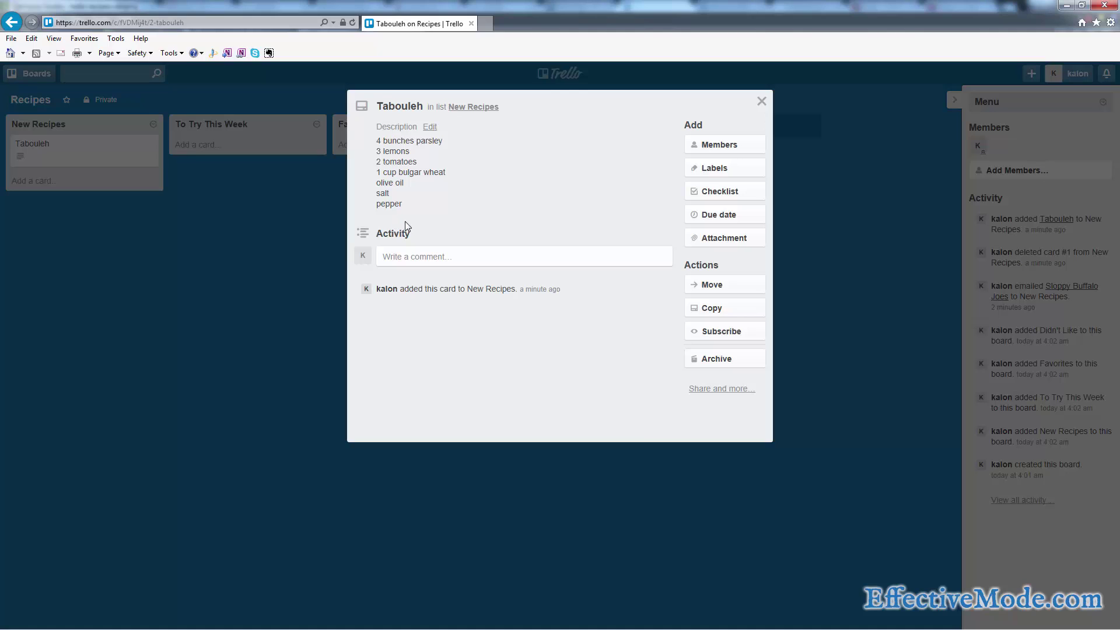
key(Escape)
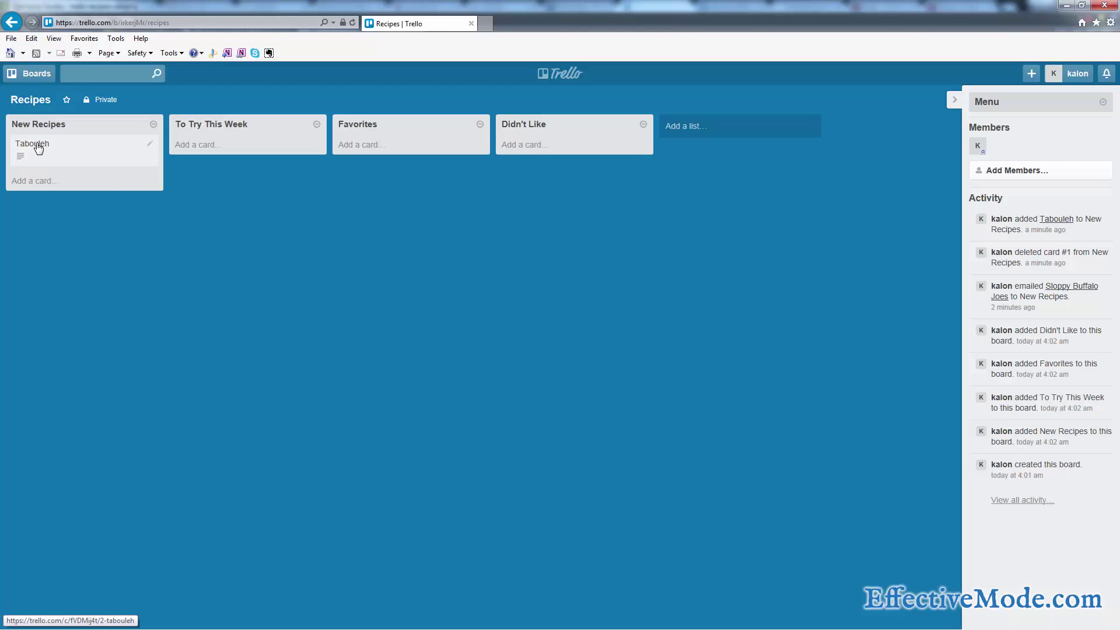
drag(35, 148, 196, 148)
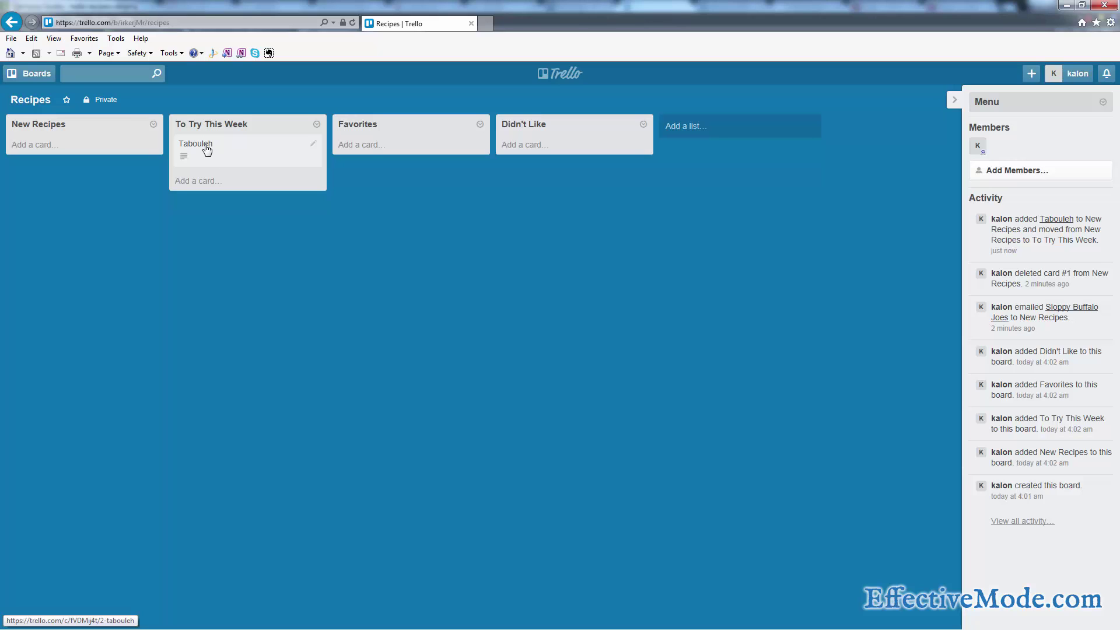
drag(207, 149, 359, 150)
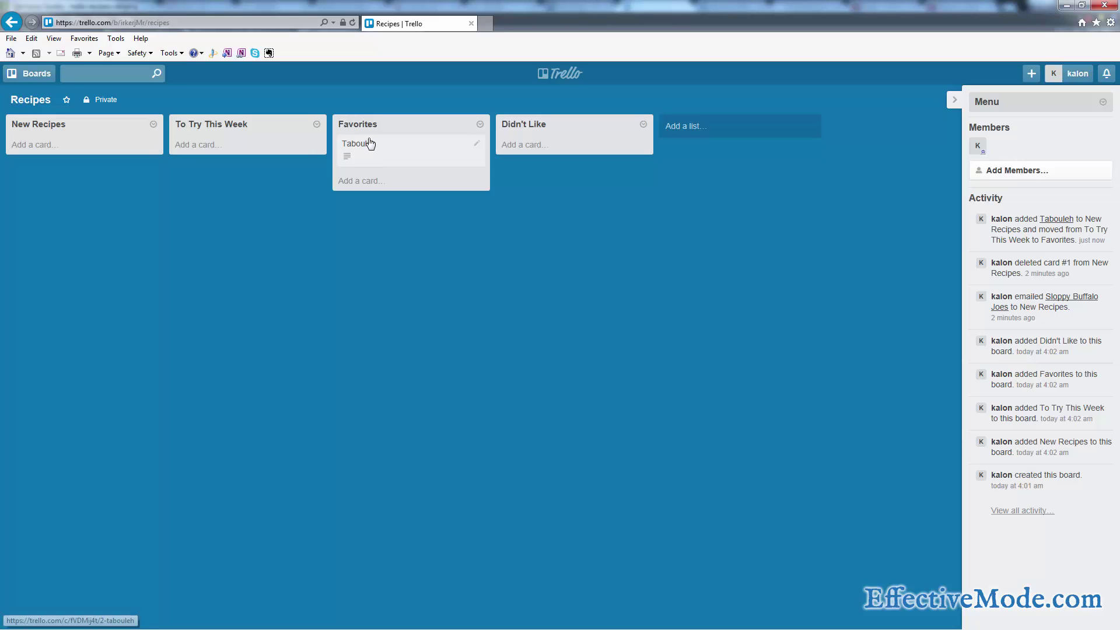
drag(402, 145, 80, 166)
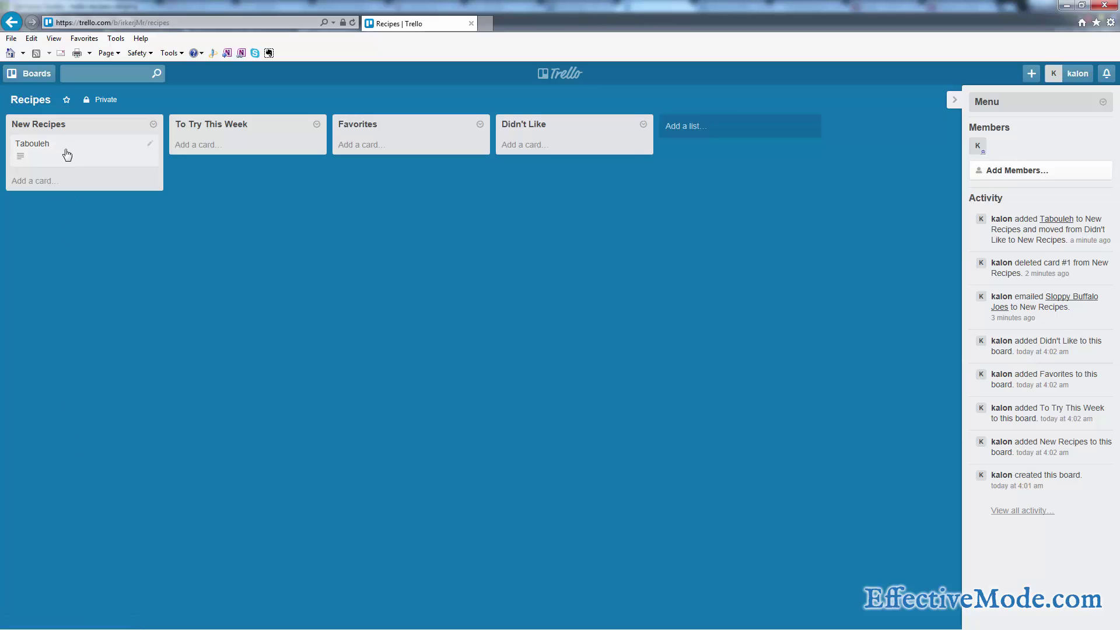
drag(67, 153, 185, 162)
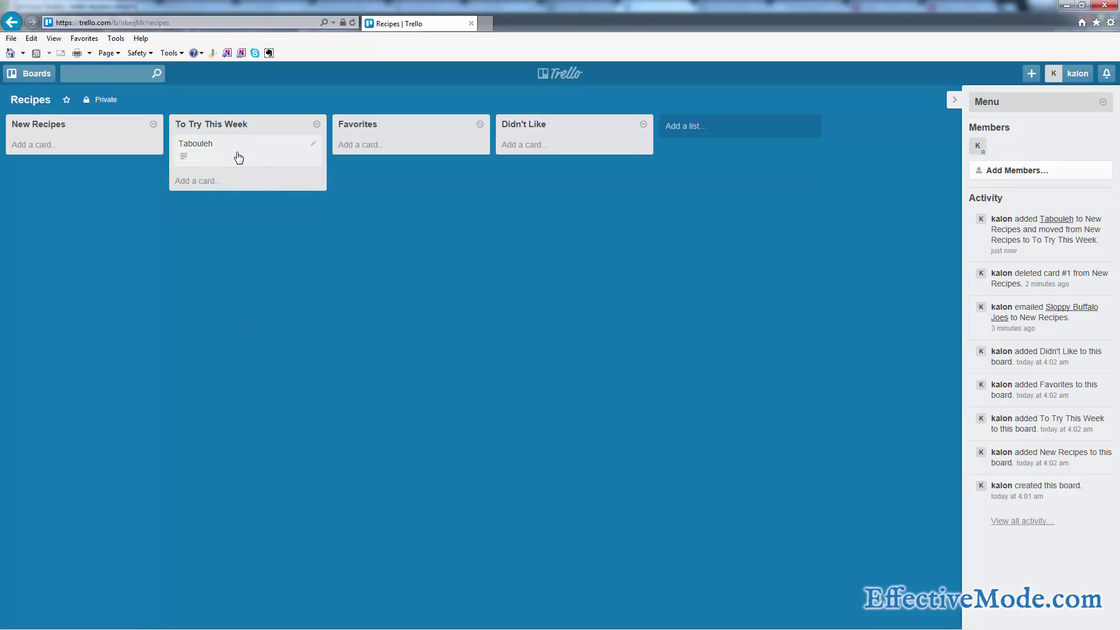
drag(235, 155, 88, 182)
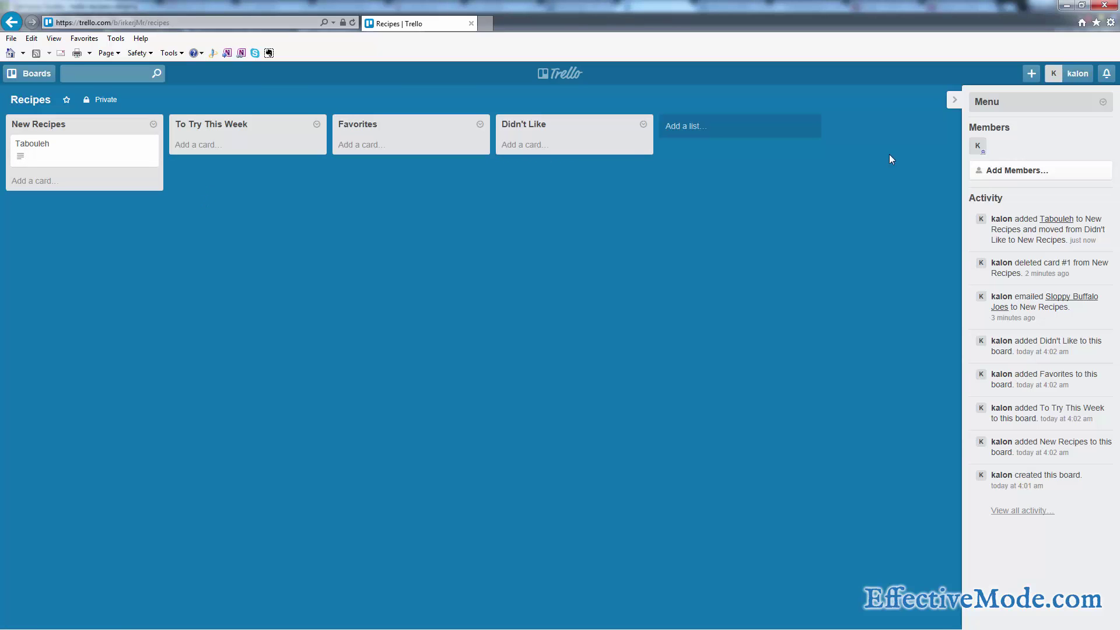
Copy the board's email address and send emailed cards to the bottom of New Recipes
click(1062, 106)
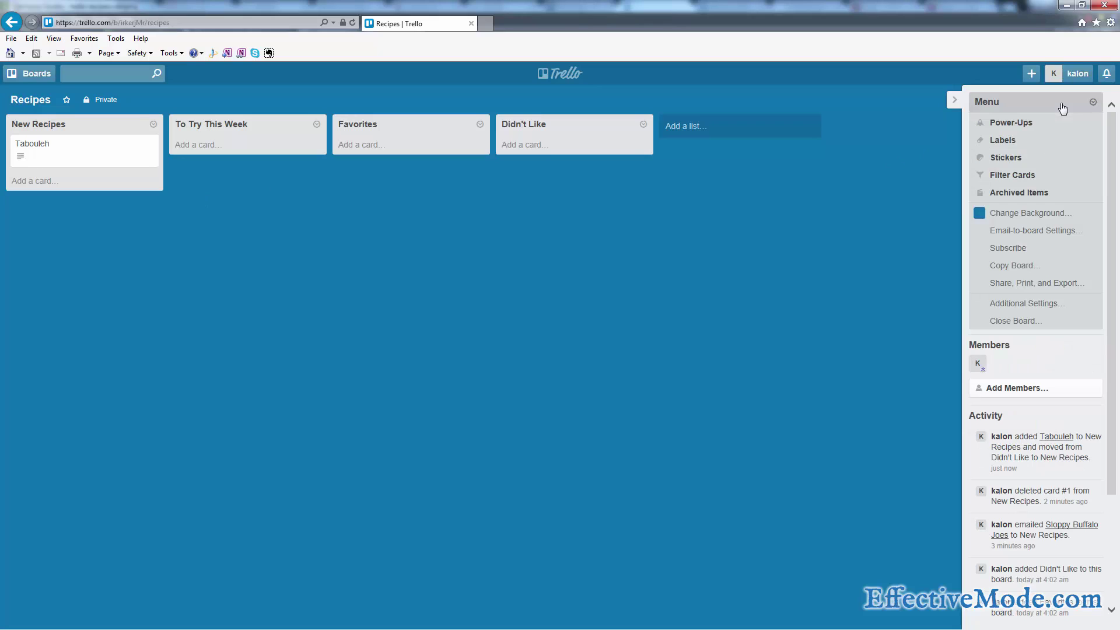
click(1017, 231)
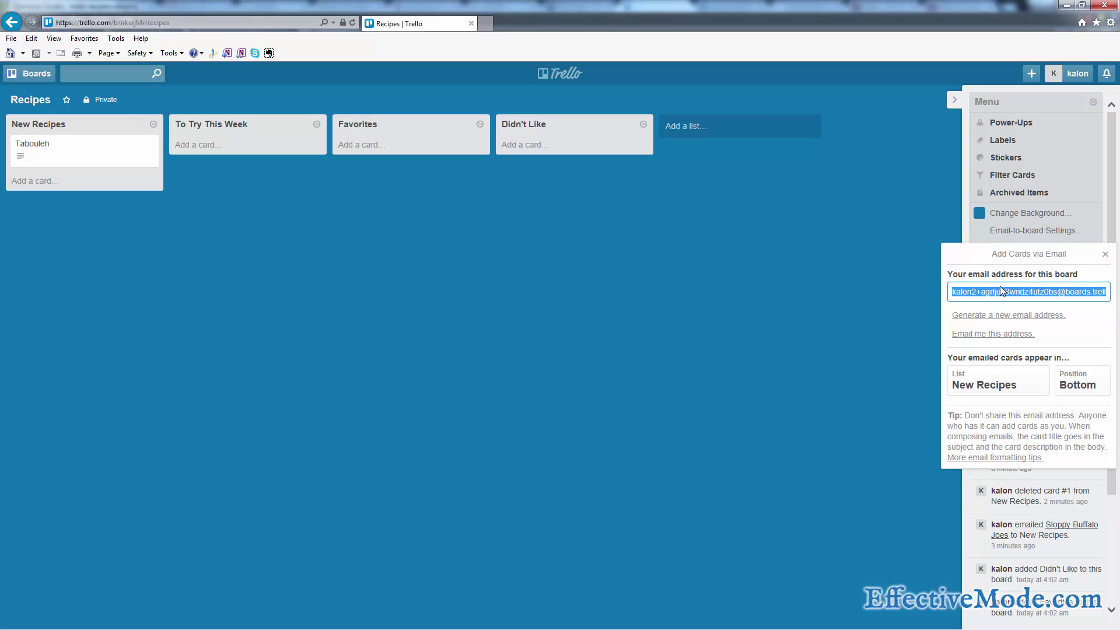
right_click(1067, 297)
click(1042, 331)
click(1002, 385)
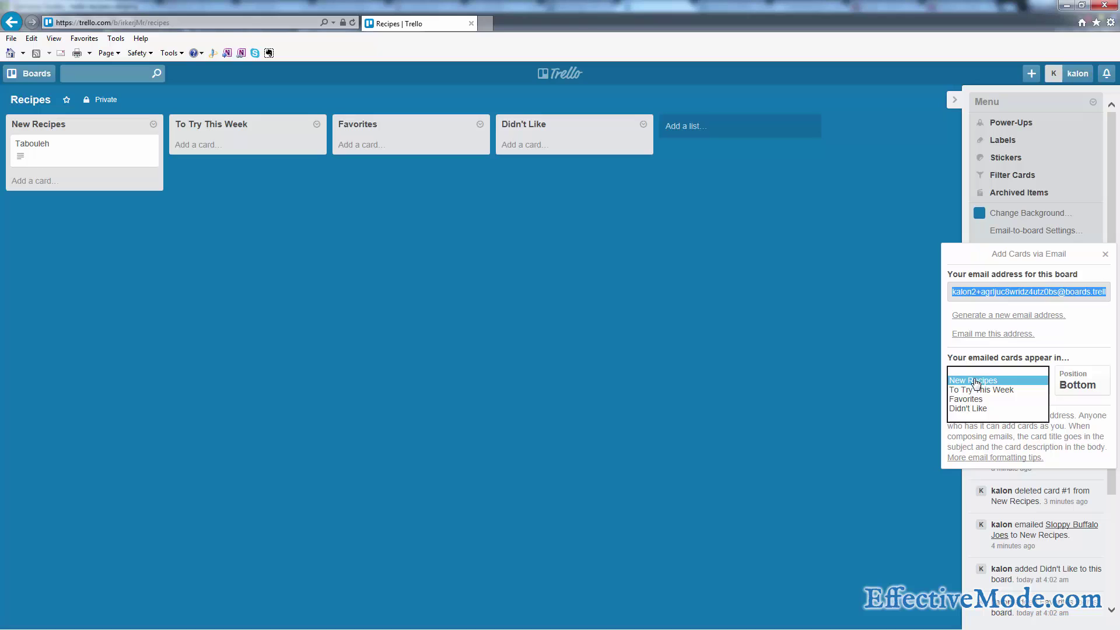
click(976, 381)
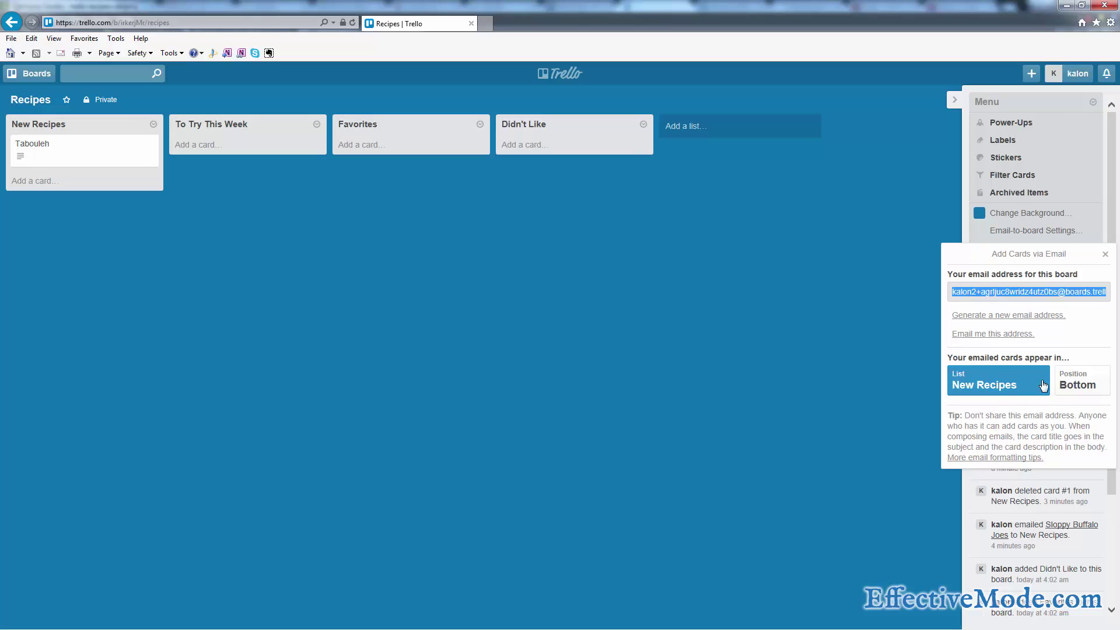
click(1087, 387)
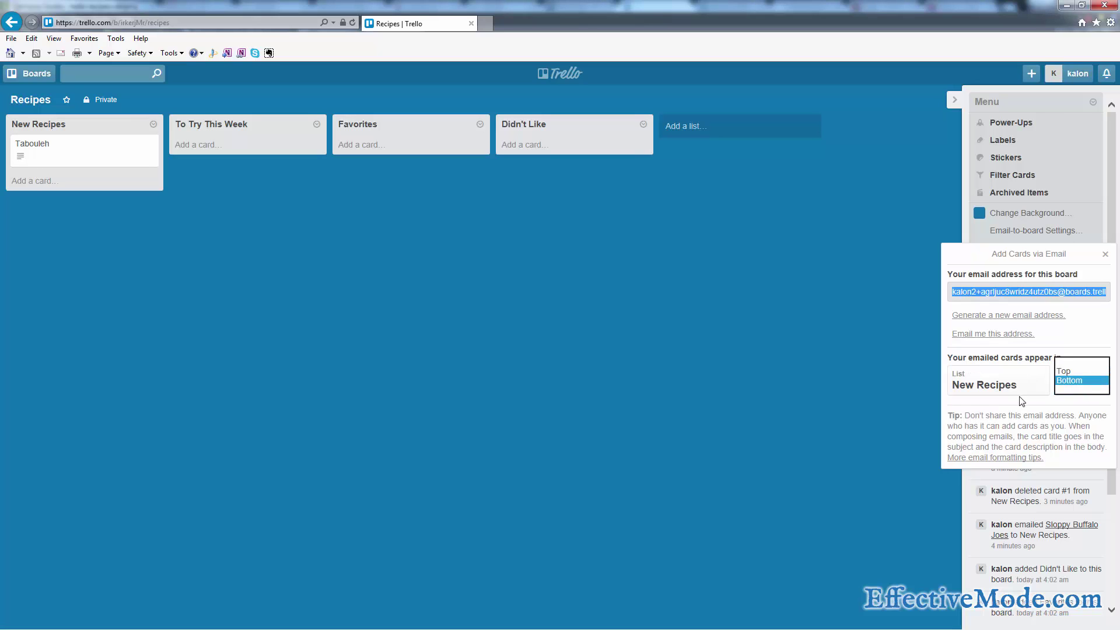
click(1059, 406)
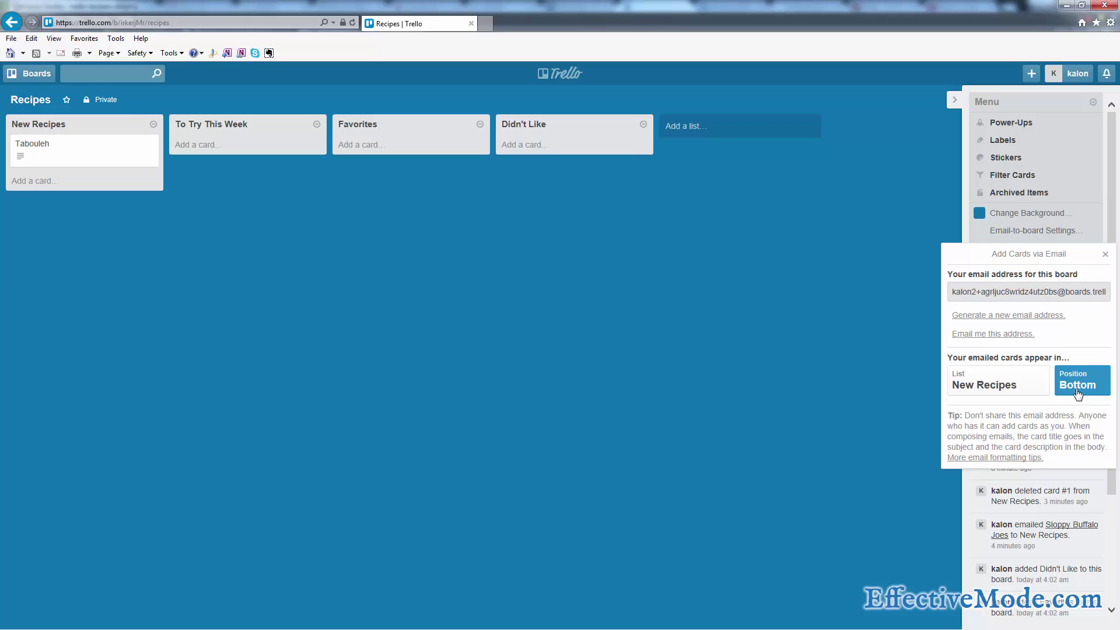
click(1073, 314)
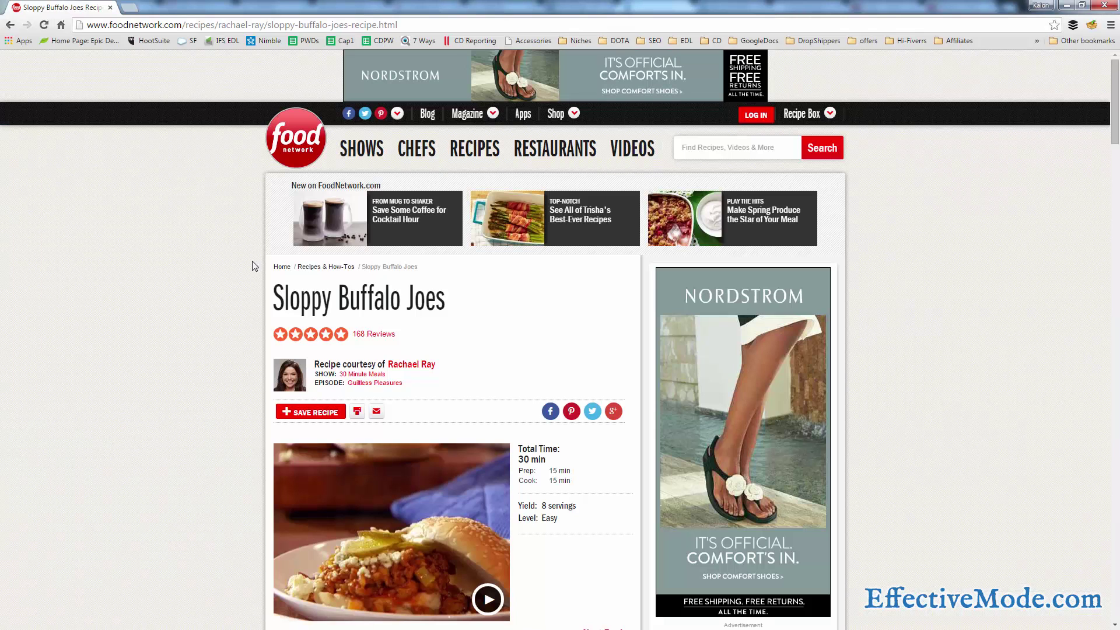
Scroll through the Sloppy Buffalo Joes ingredients and directions, then open the email share form
scroll(253, 266, down, 2)
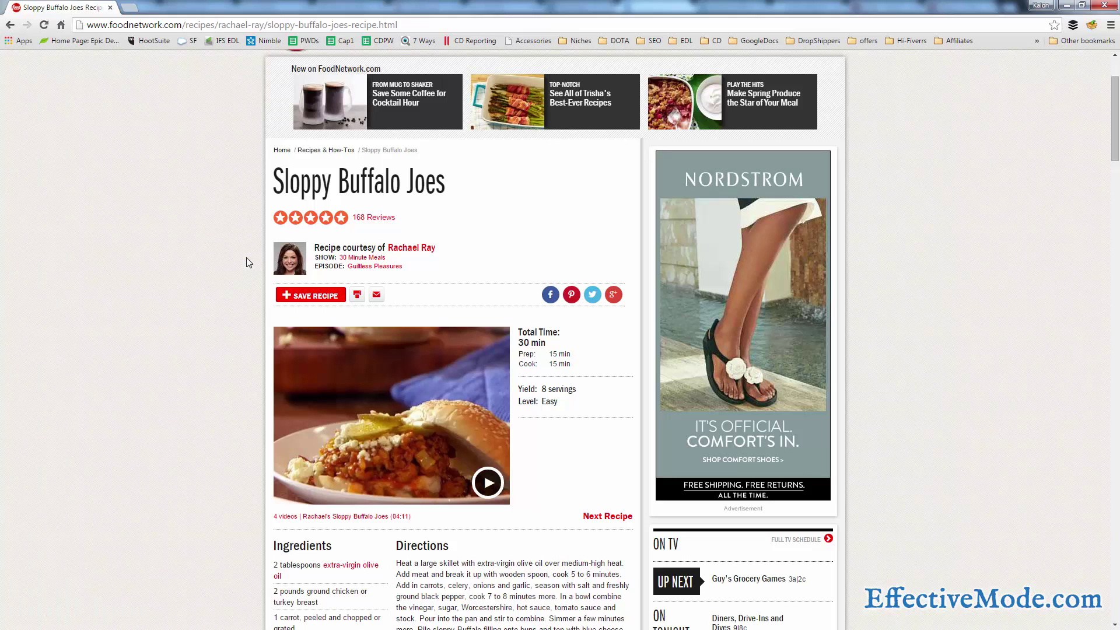
scroll(250, 311, down, 1)
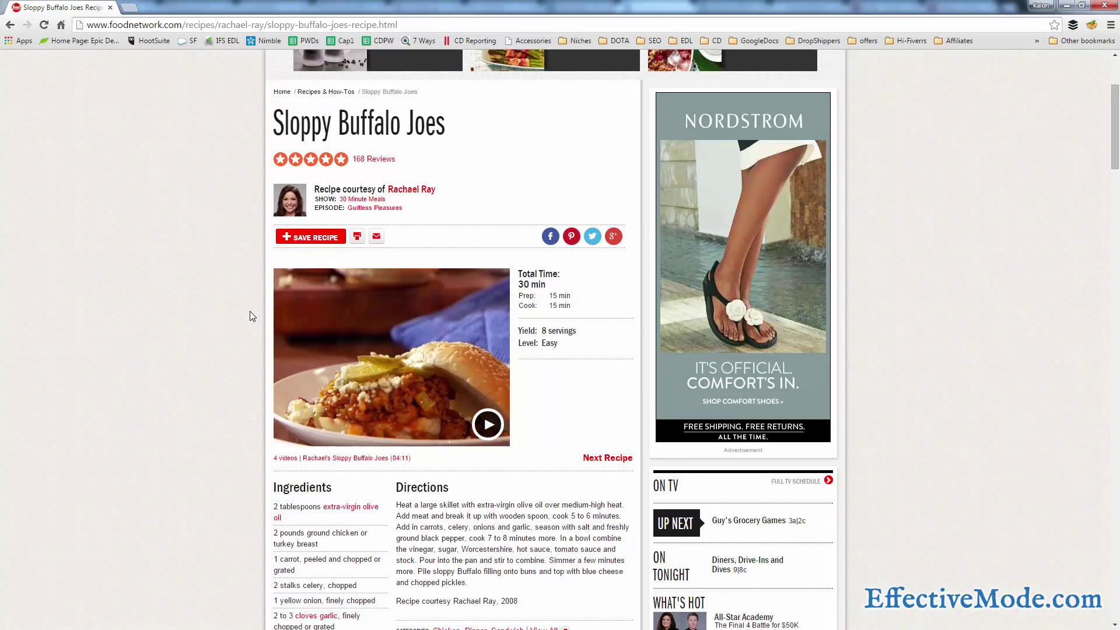
scroll(249, 310, down, 1)
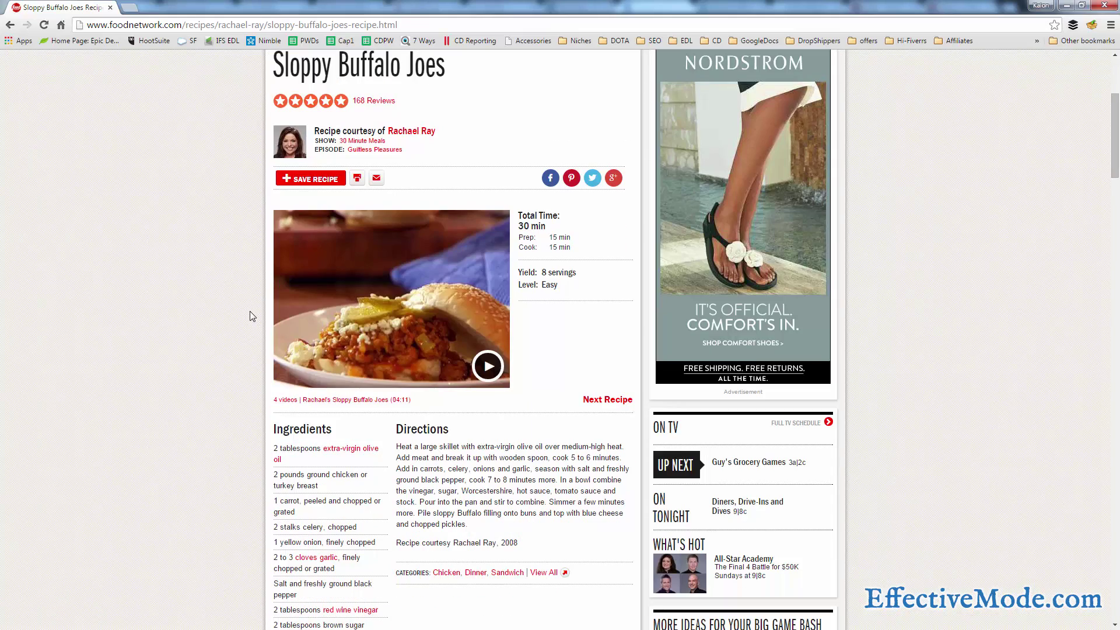
click(376, 179)
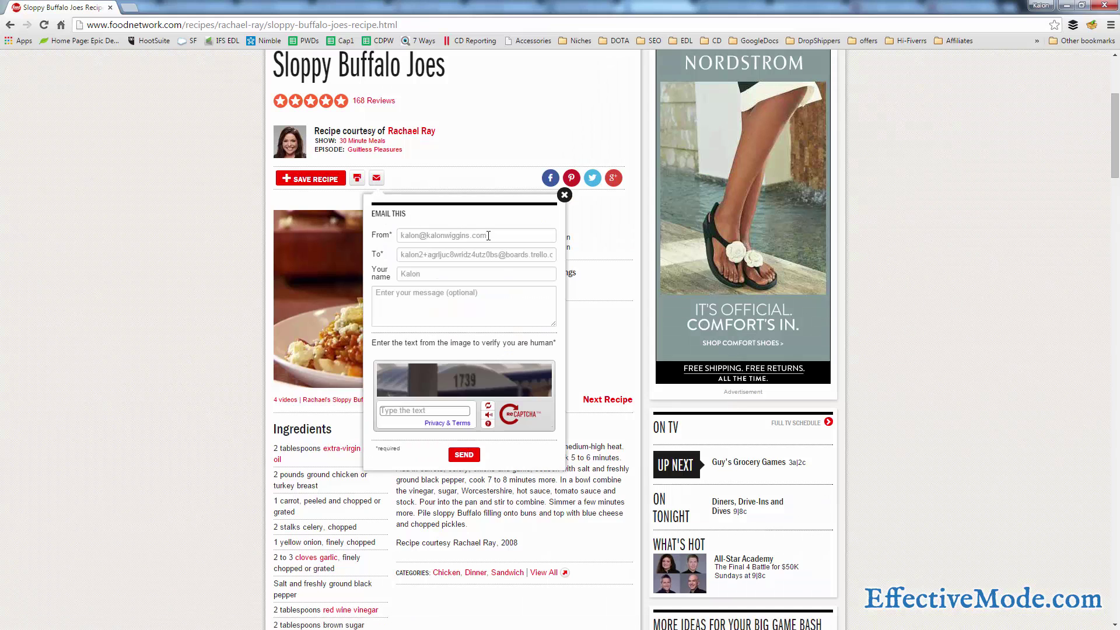
Fill in the Email This form with the verification text, send it, and return to Trello
click(491, 235)
click(448, 255)
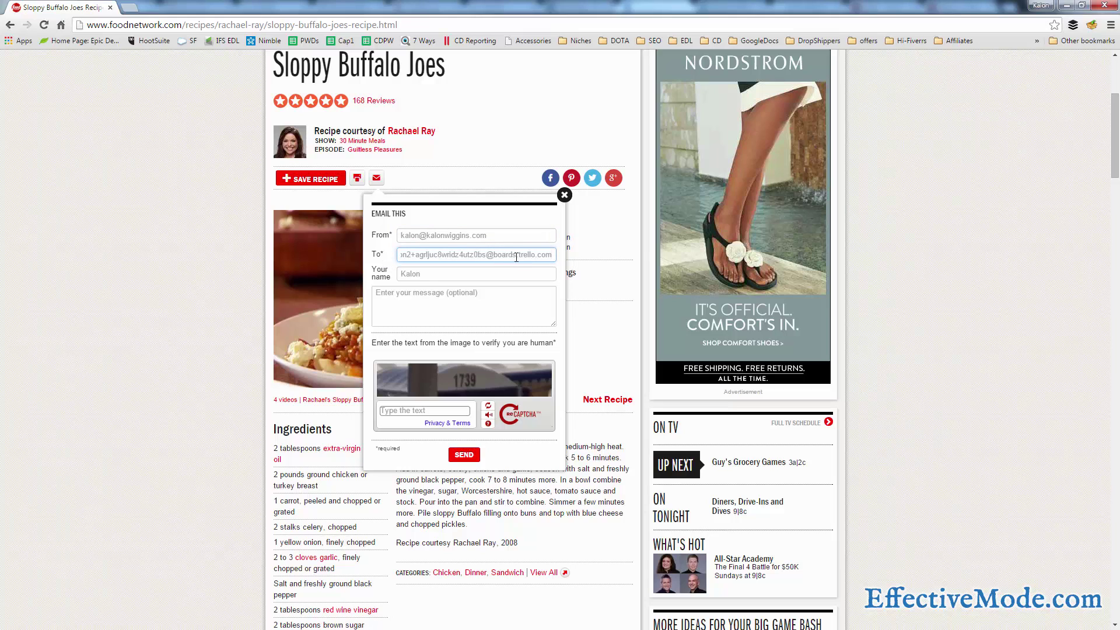
click(465, 280)
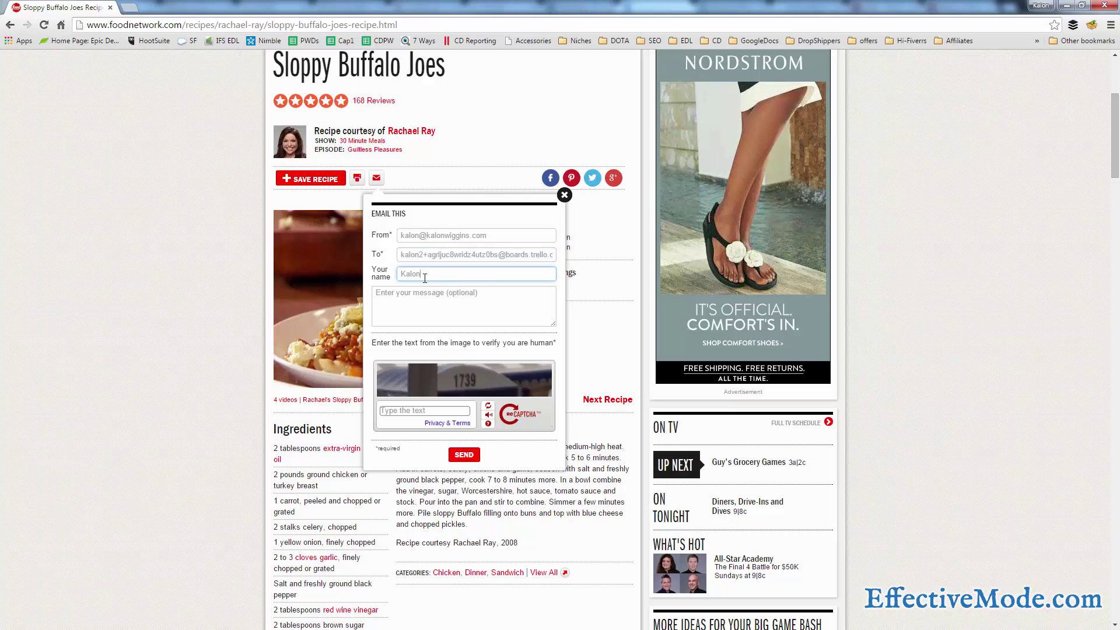
click(422, 409)
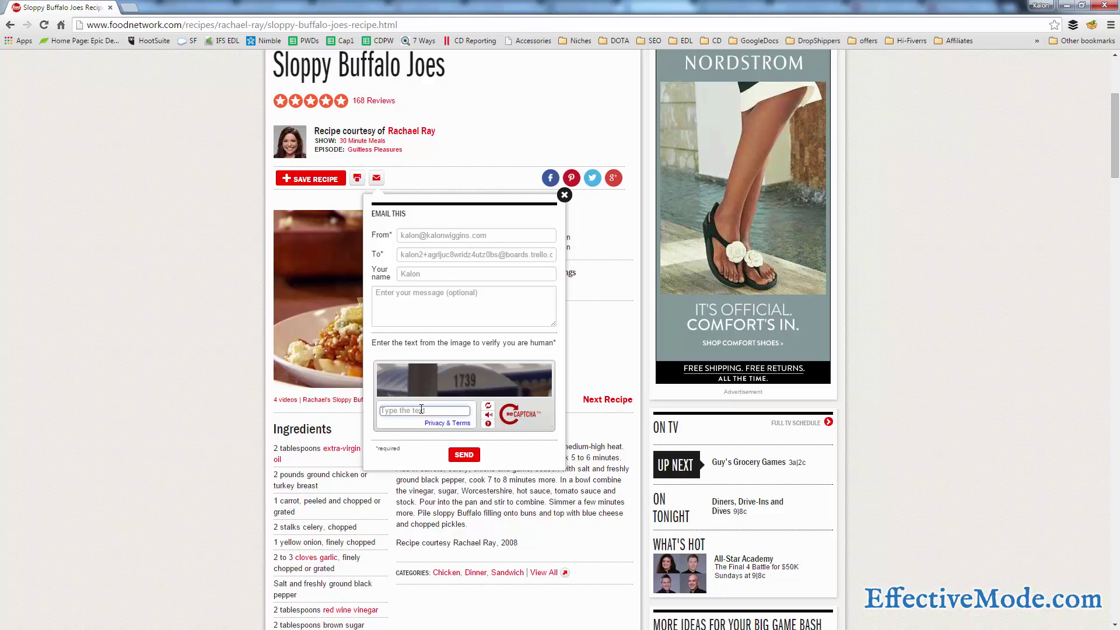
text(1739)
click(472, 459)
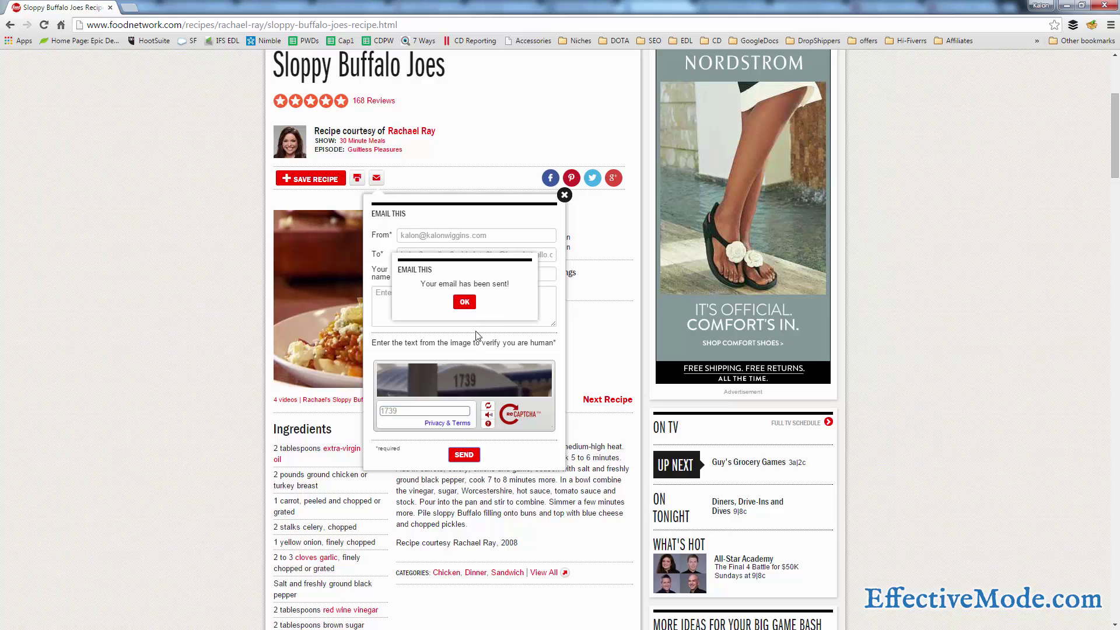
click(464, 302)
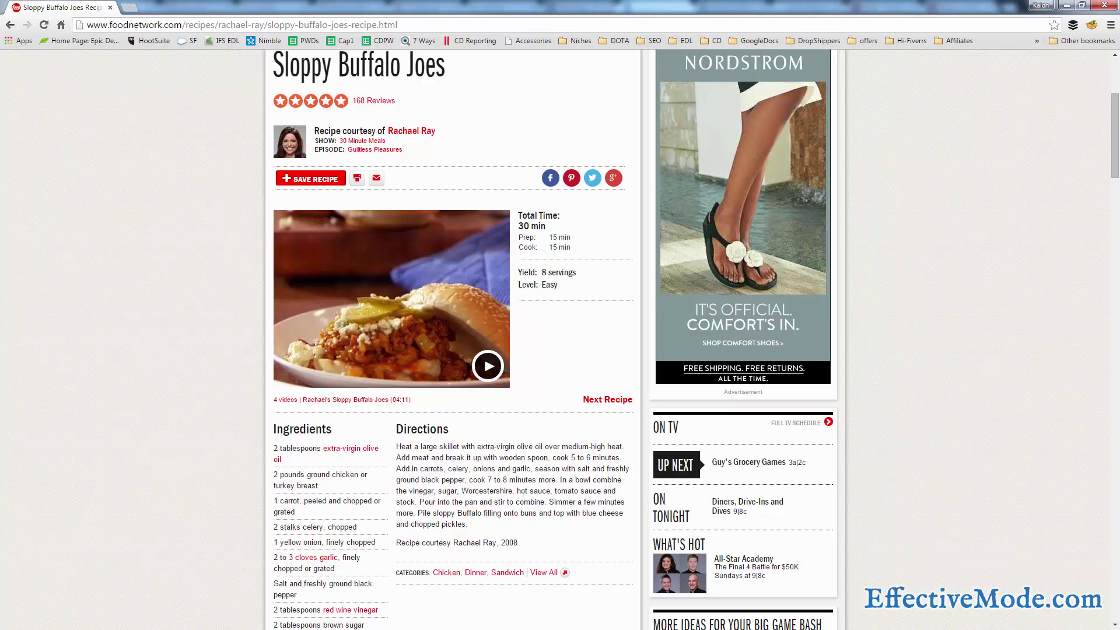
key(alt+Tab)
Close the Add Cards via Email popup and reload the board to show the emailed card
click(107, 250)
key(F5)
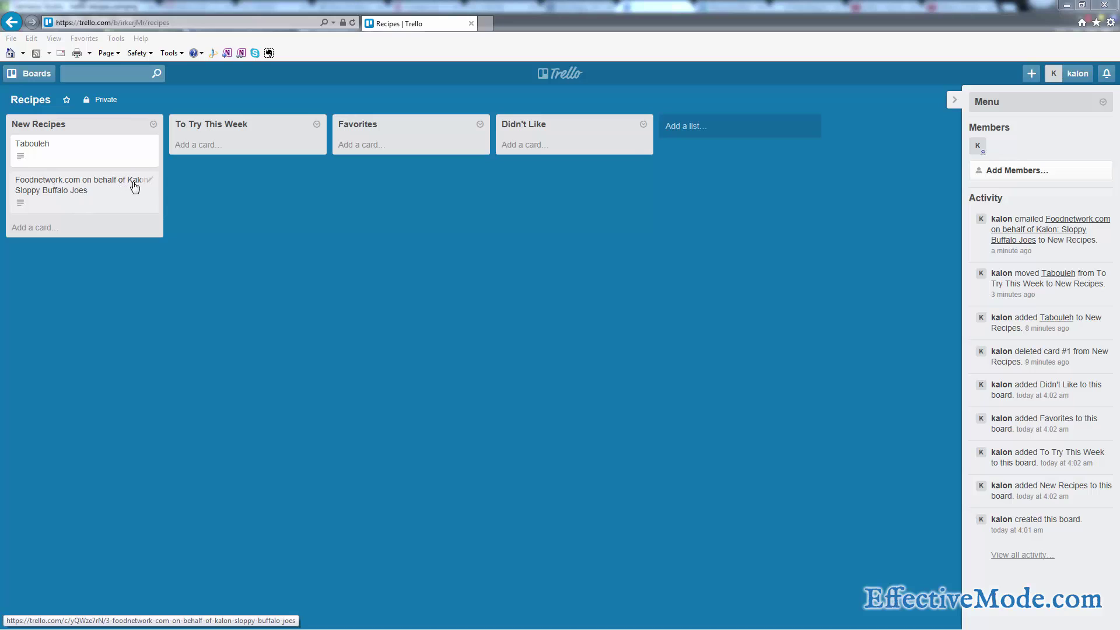
Delete the 'Foodnetwork.com on behalf of…' prefix so the card is titled 'Sloppy Buffalo Joes'
click(85, 193)
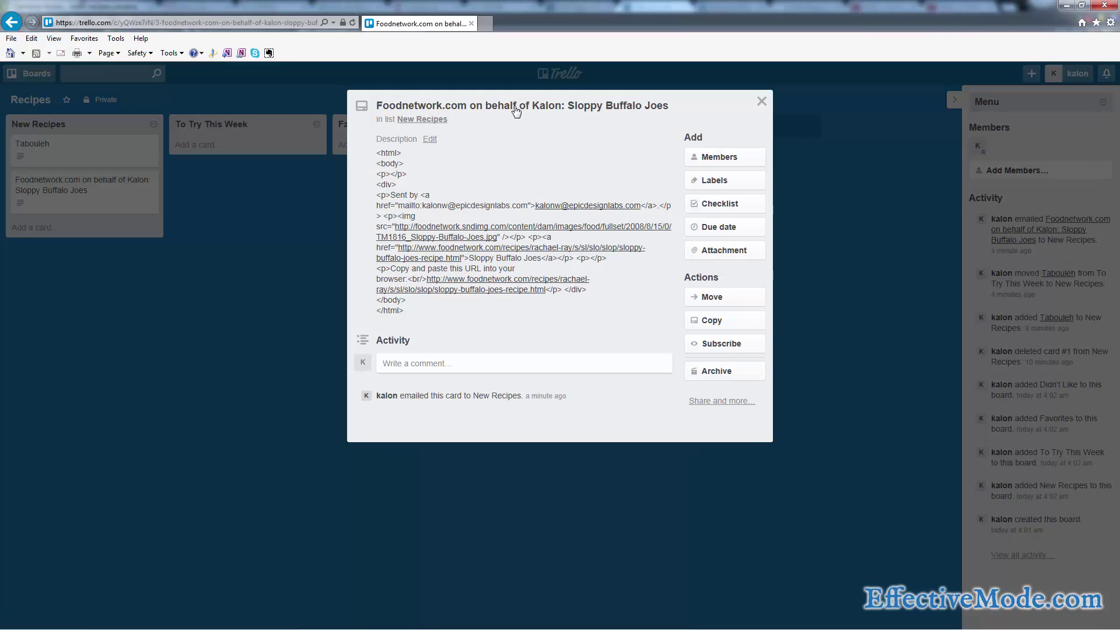
click(516, 108)
click(509, 110)
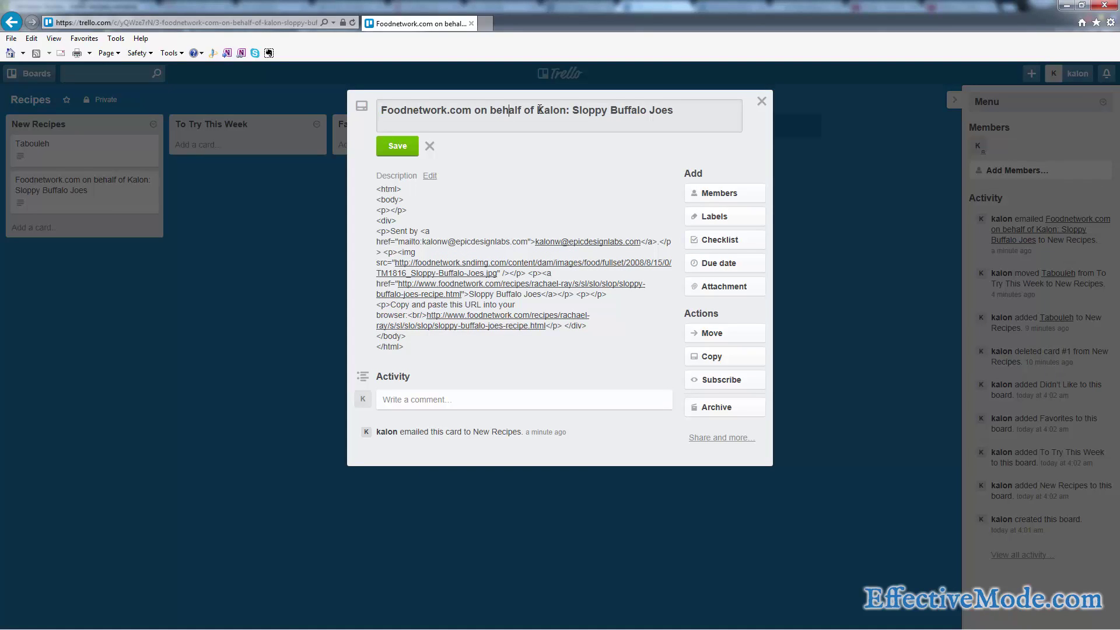
drag(571, 110, 131, 112)
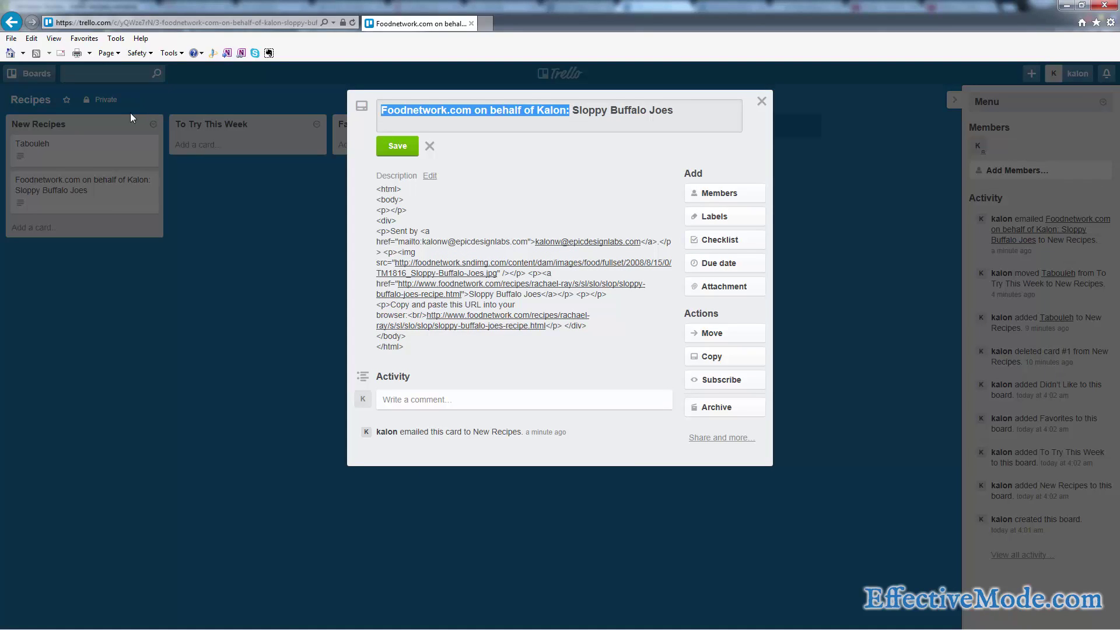
key(BackSpace)
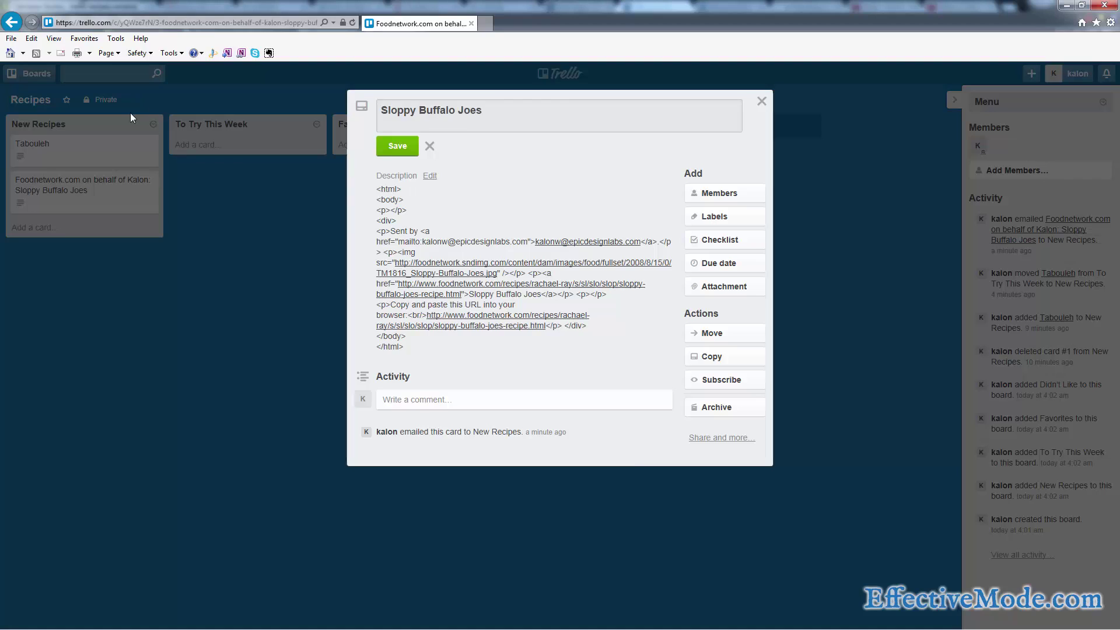
key(Return)
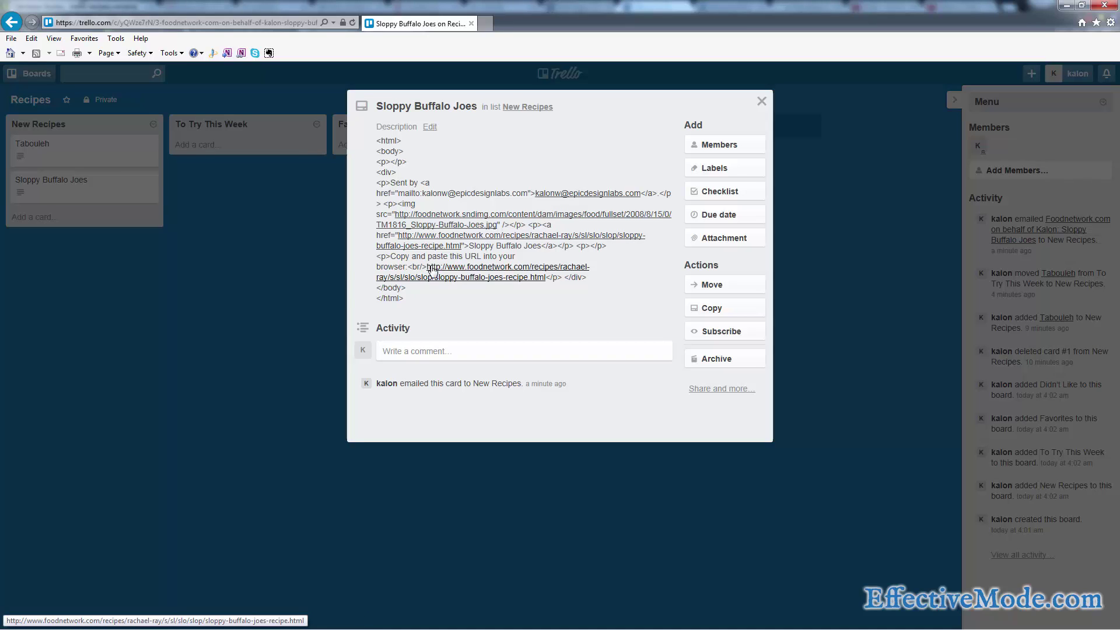
Delete the HTML before and after the recipe URL in the card description and save it
click(481, 260)
key(ctrl+a)
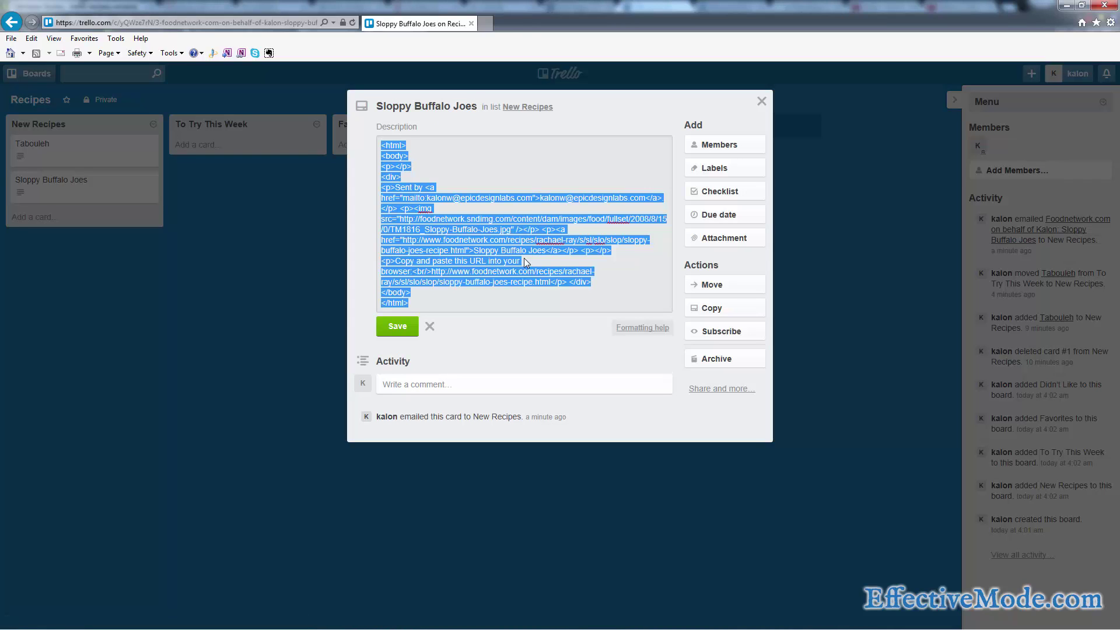
click(527, 258)
drag(433, 272, 366, 139)
key(BackSpace)
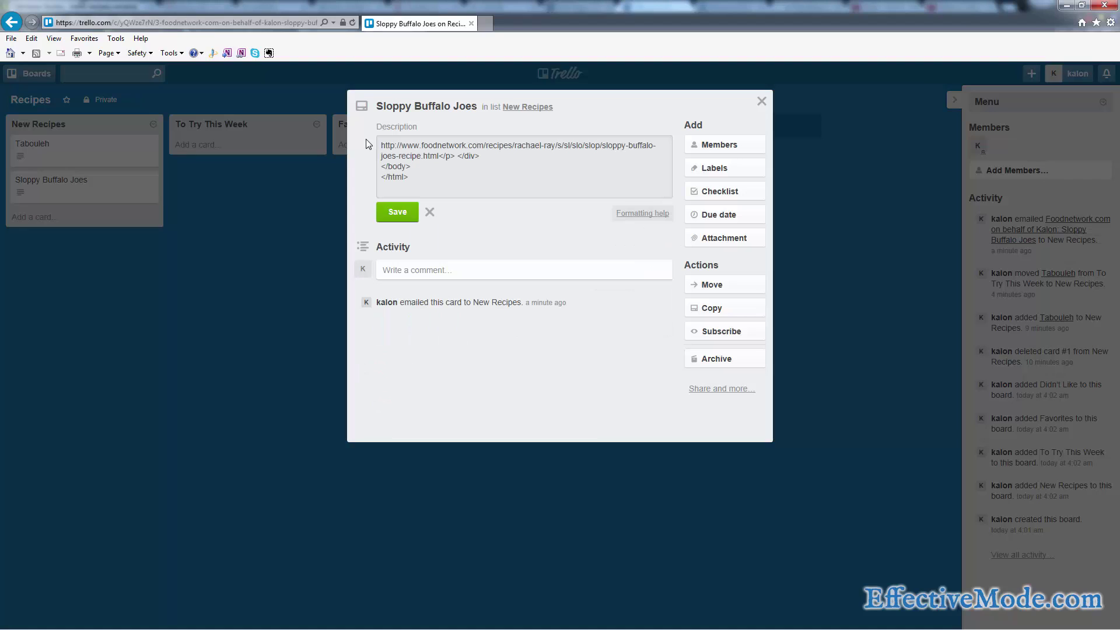
drag(445, 178, 442, 157)
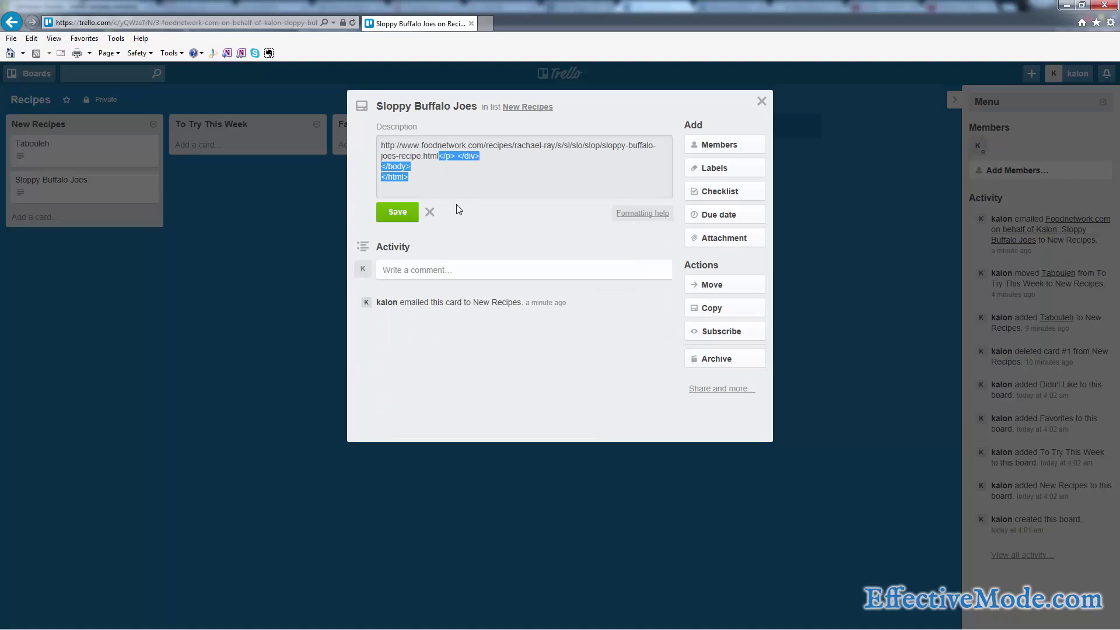
key(BackSpace)
click(398, 213)
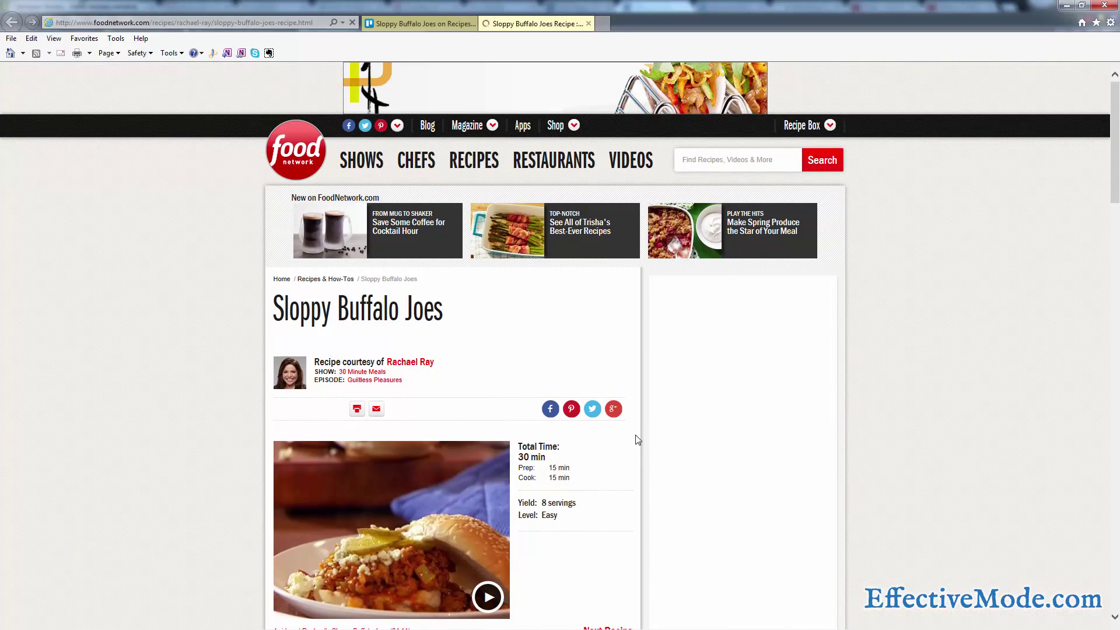
Select the whole ingredients list, from extra-virgin olive oil to chopped dill pickles
scroll(1116, 127, down, 4)
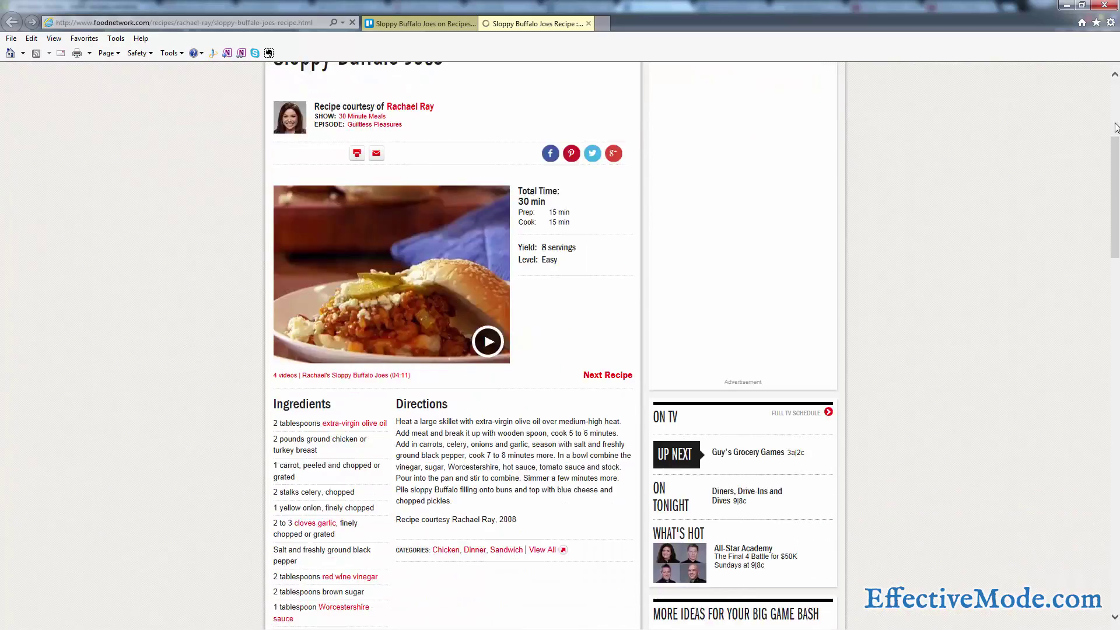
scroll(1115, 127, down, 5)
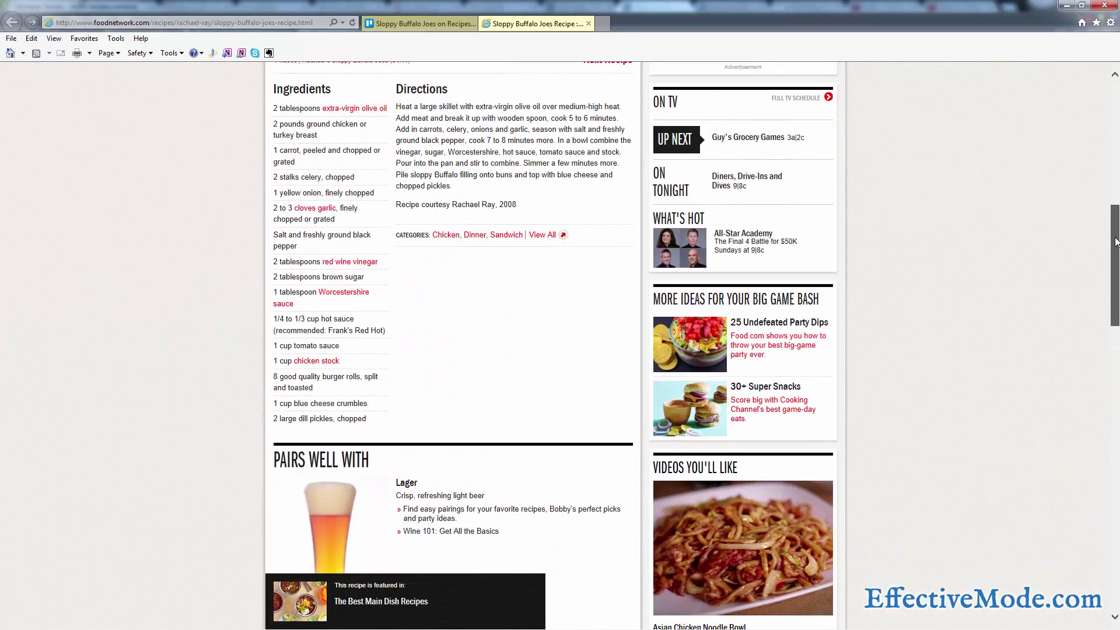
scroll(1116, 242, down, 3)
scroll(1115, 204, up, 4)
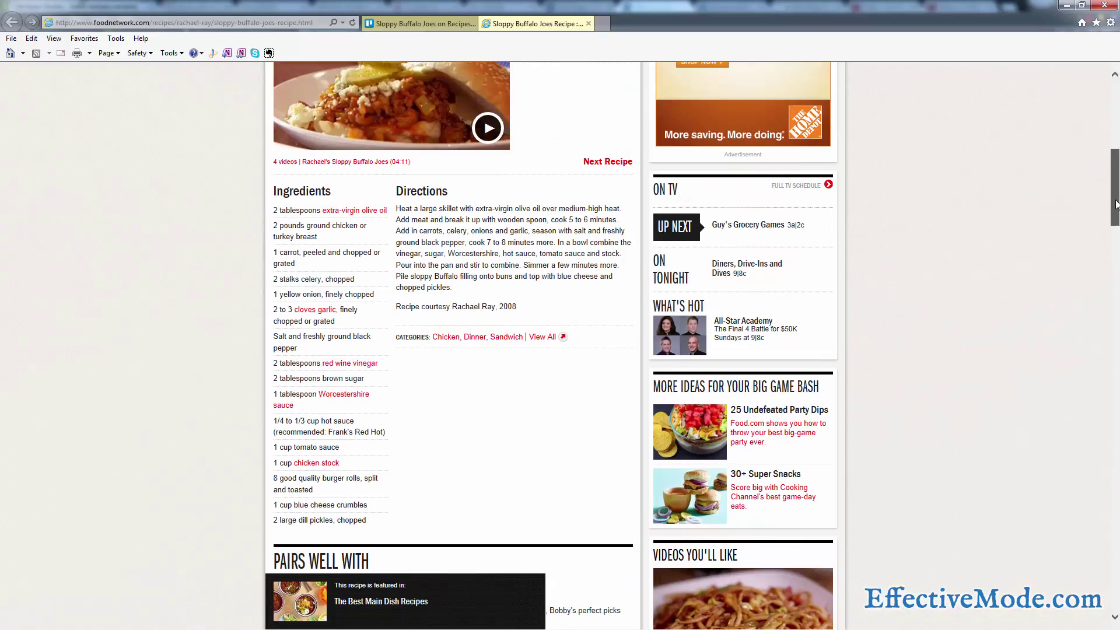
scroll(1115, 204, down, 1)
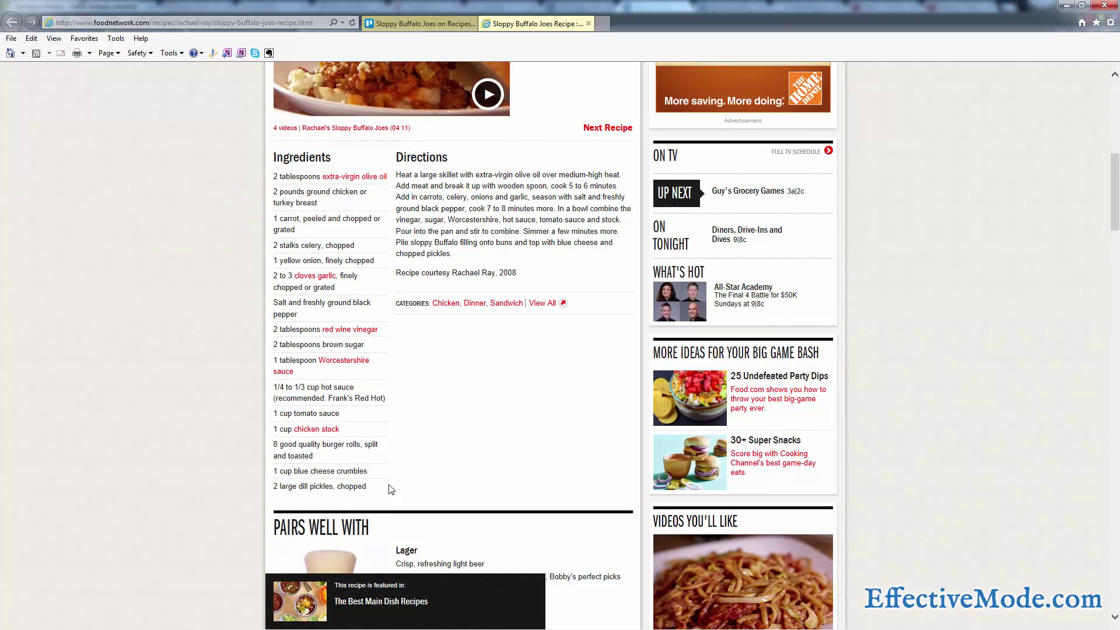
drag(390, 485, 302, 162)
right_click(303, 162)
Copy the ingredients and paste them below the recipe link in the card description
click(344, 181)
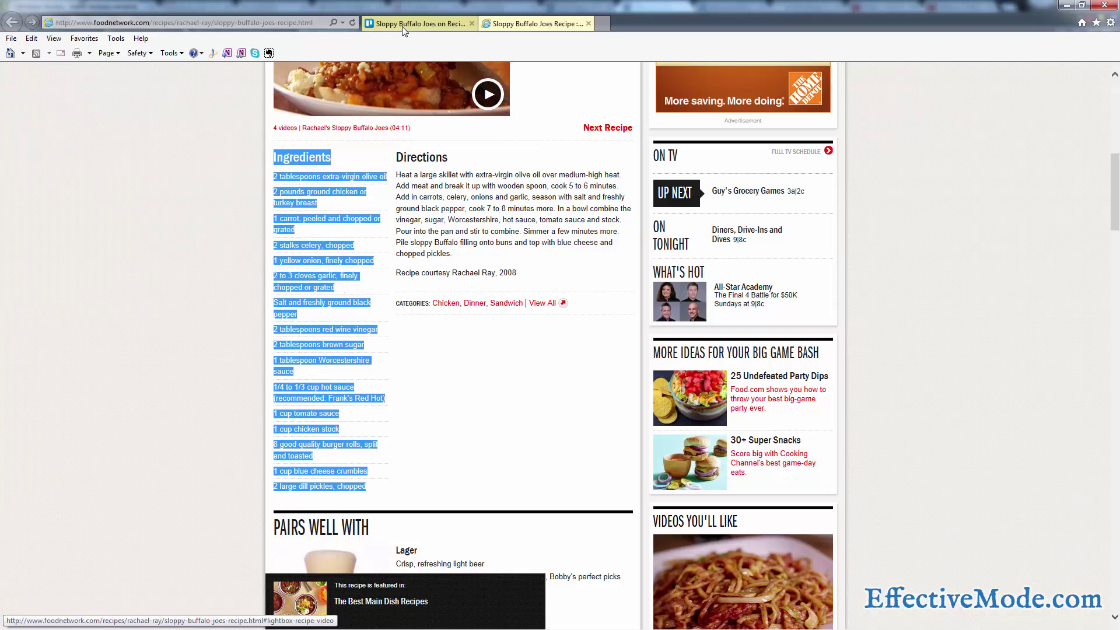
click(407, 25)
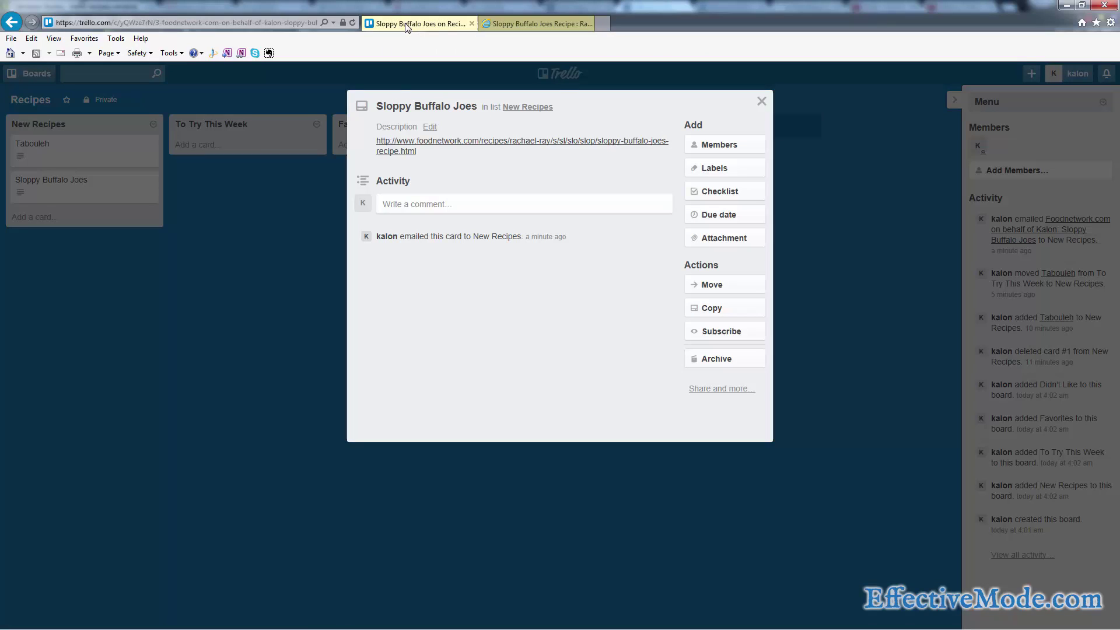
click(430, 127)
click(455, 166)
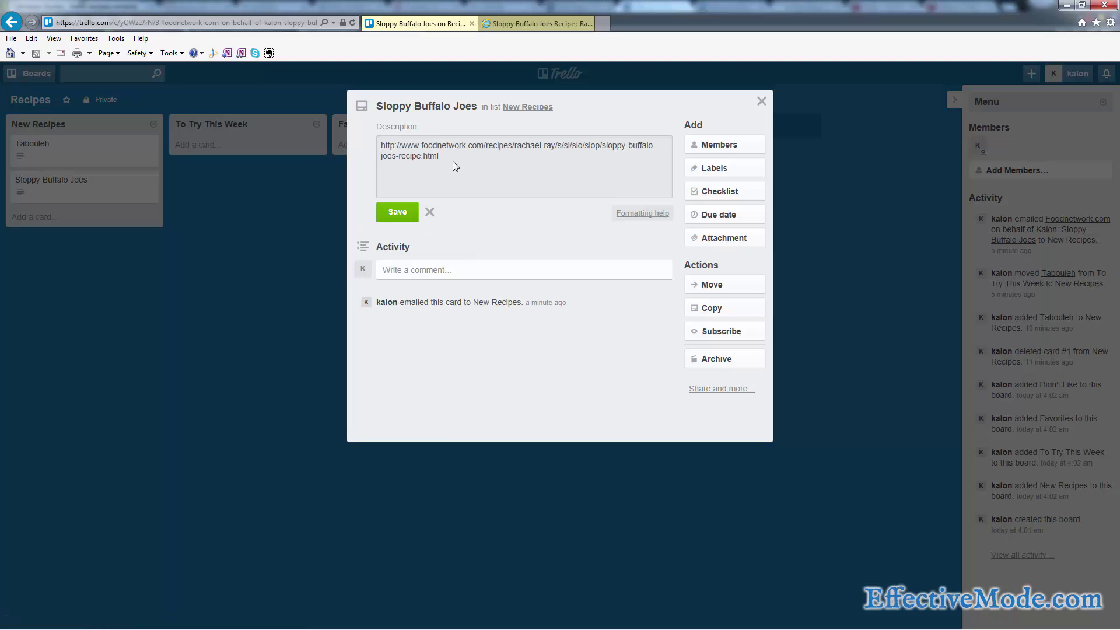
key(Return)
key(Return)
key(ctrl+v)
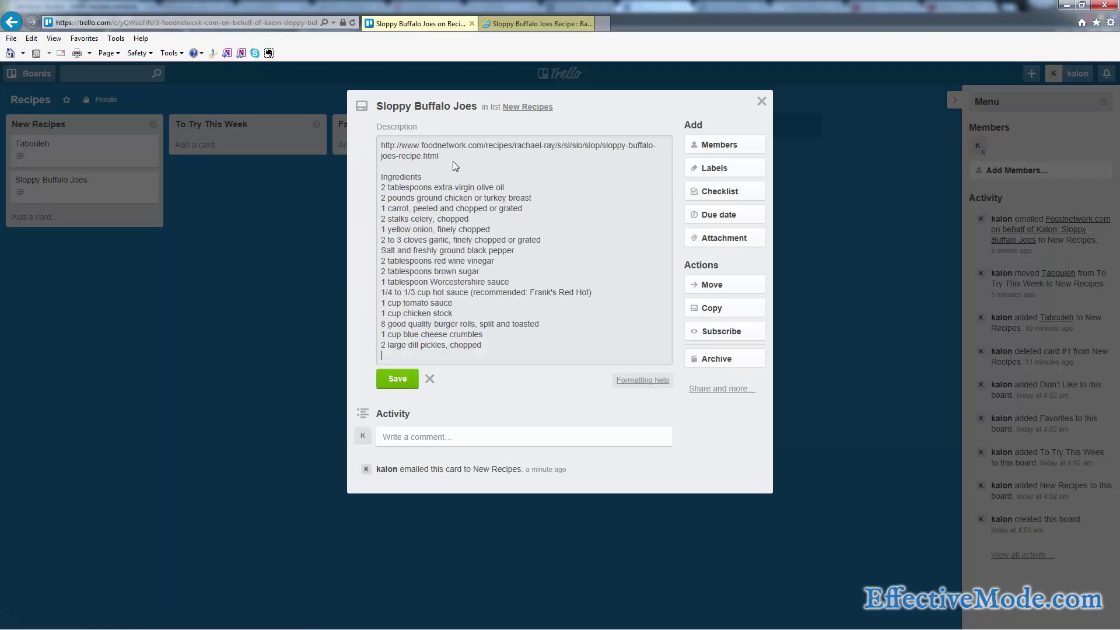
Copy the recipe's Directions, paste them below the ingredients, and save the description
click(528, 24)
drag(453, 254, 402, 162)
right_click(401, 160)
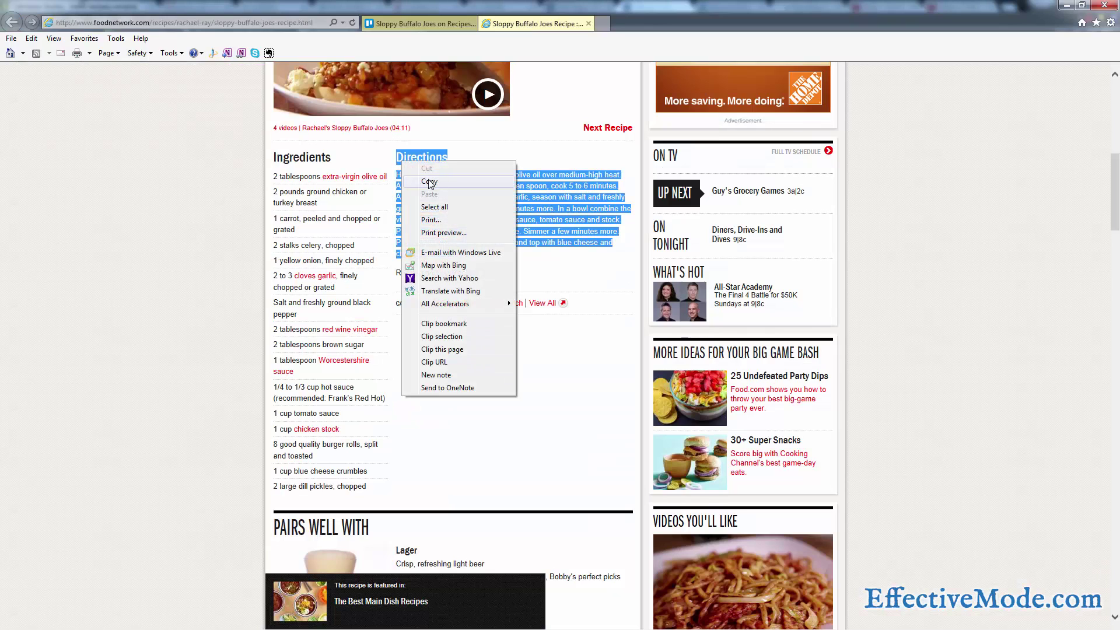
click(430, 182)
click(420, 23)
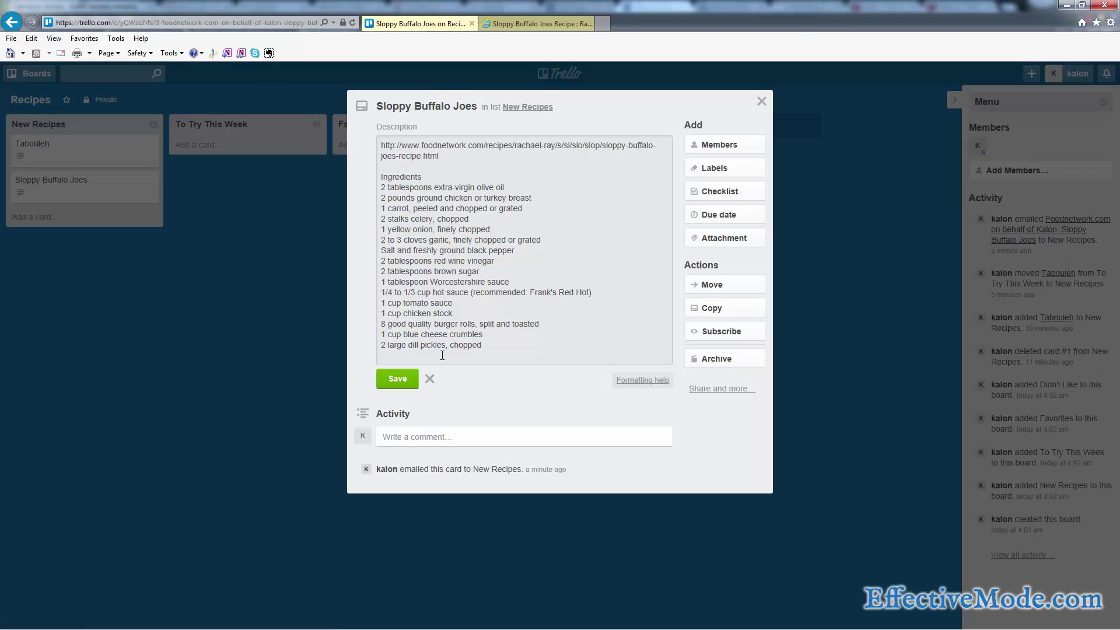
key(Return)
key(ctrl+v)
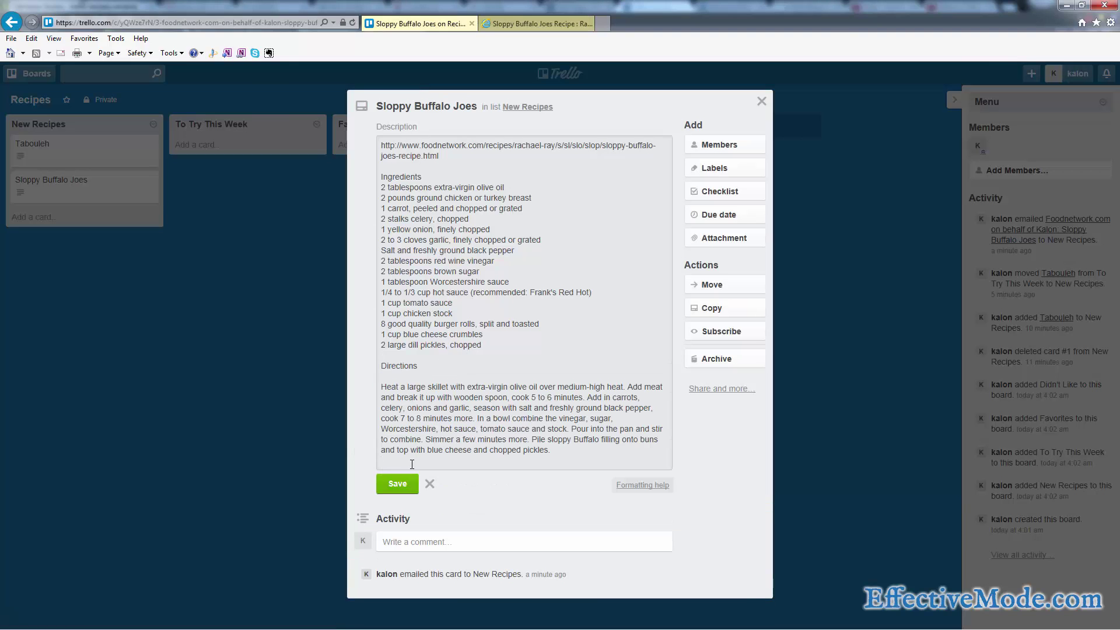
click(399, 486)
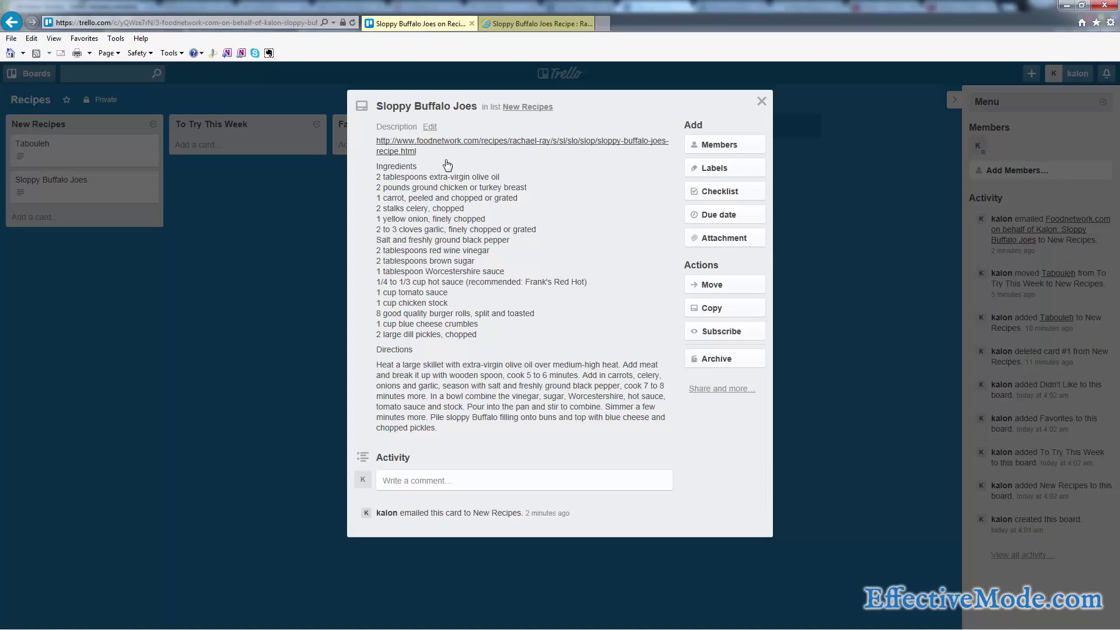
click(840, 252)
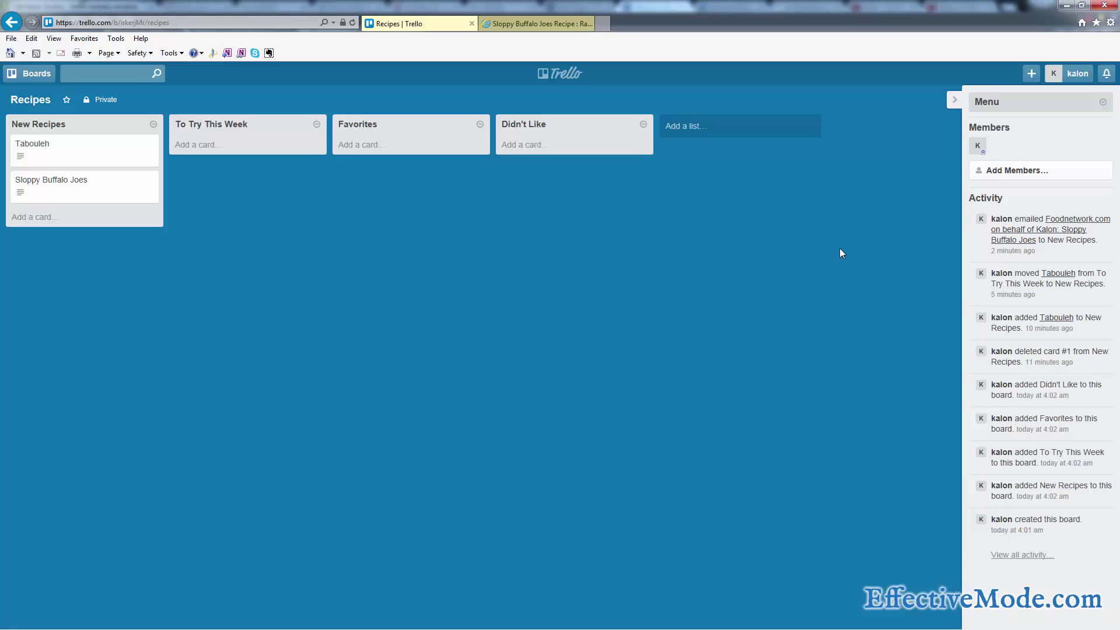